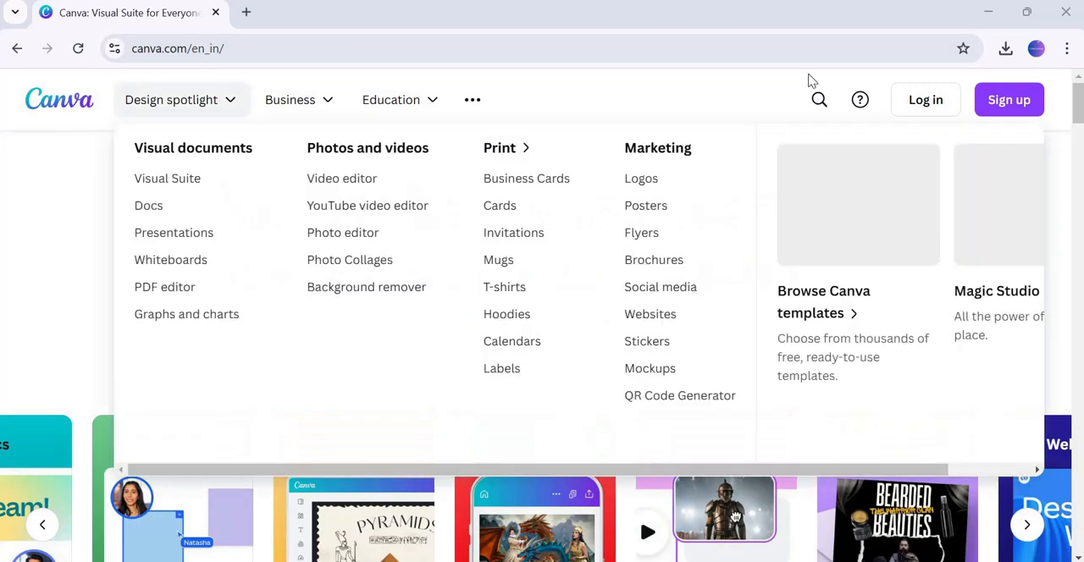
Log in to the Canva account
click(919, 106)
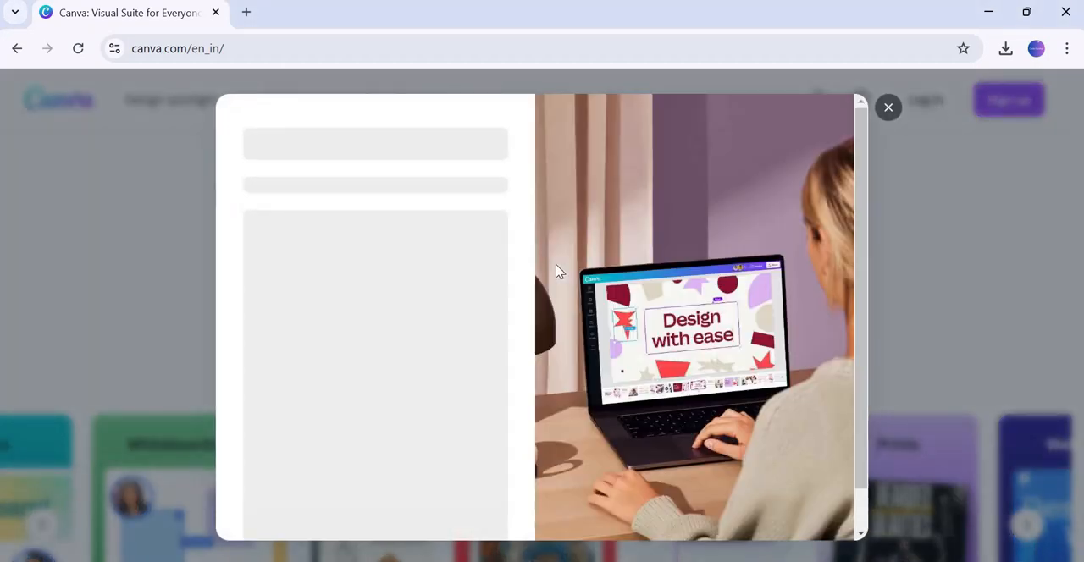
click(370, 322)
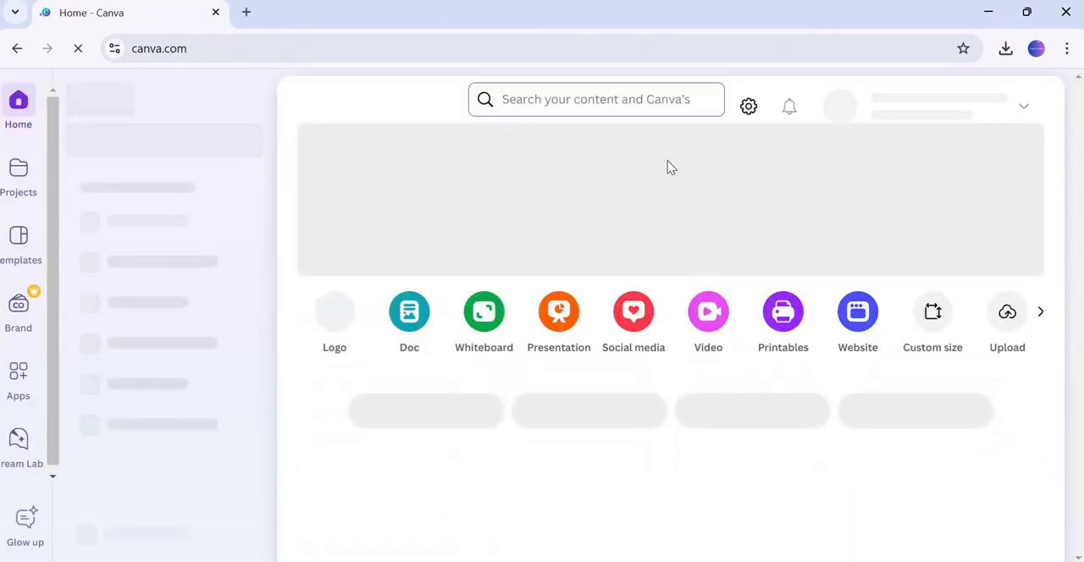
Search Canva for logos using the suggested 'logos' query
click(582, 100)
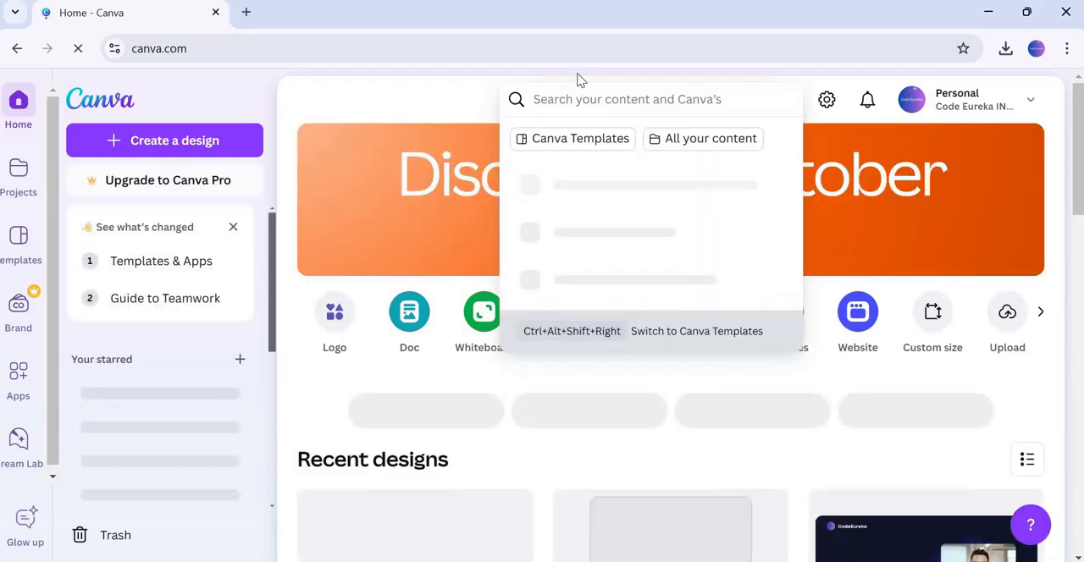
text(logo)
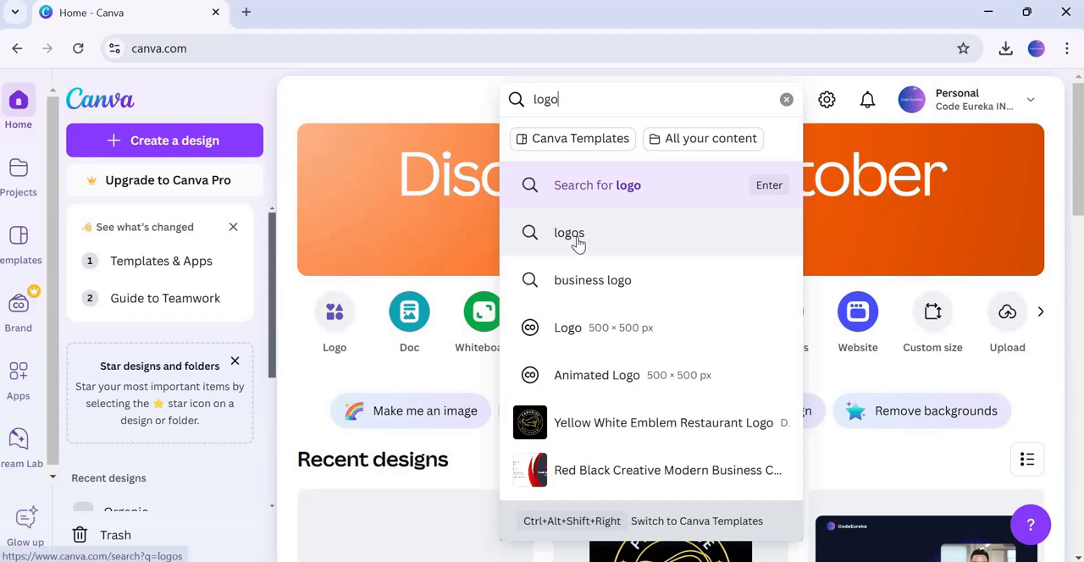
click(578, 244)
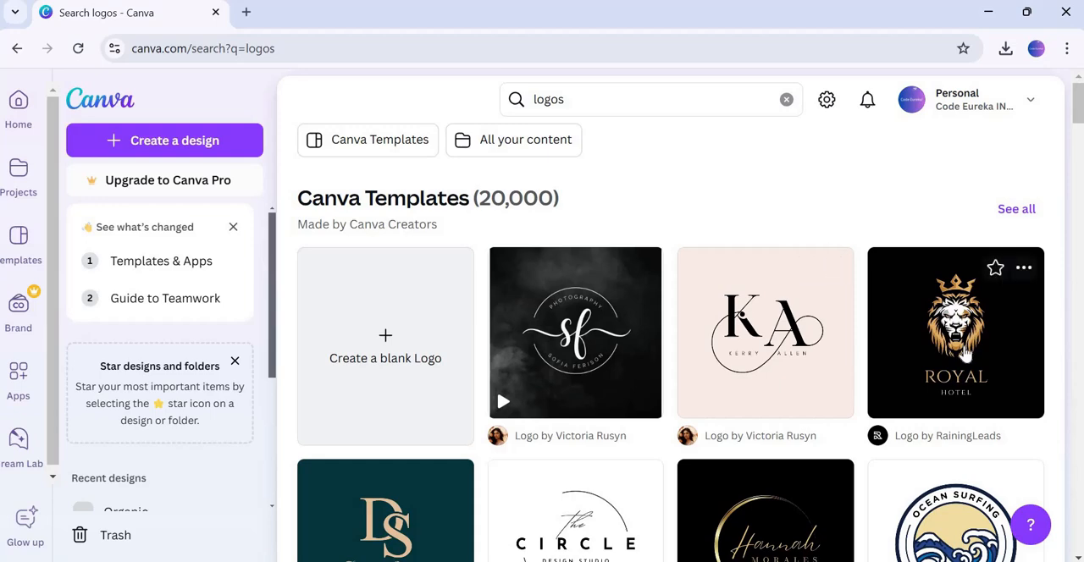
Open the Black And White Illustrated Eagle Logo template for customising
scroll(931, 381, down, 2)
scroll(965, 352, down, 1)
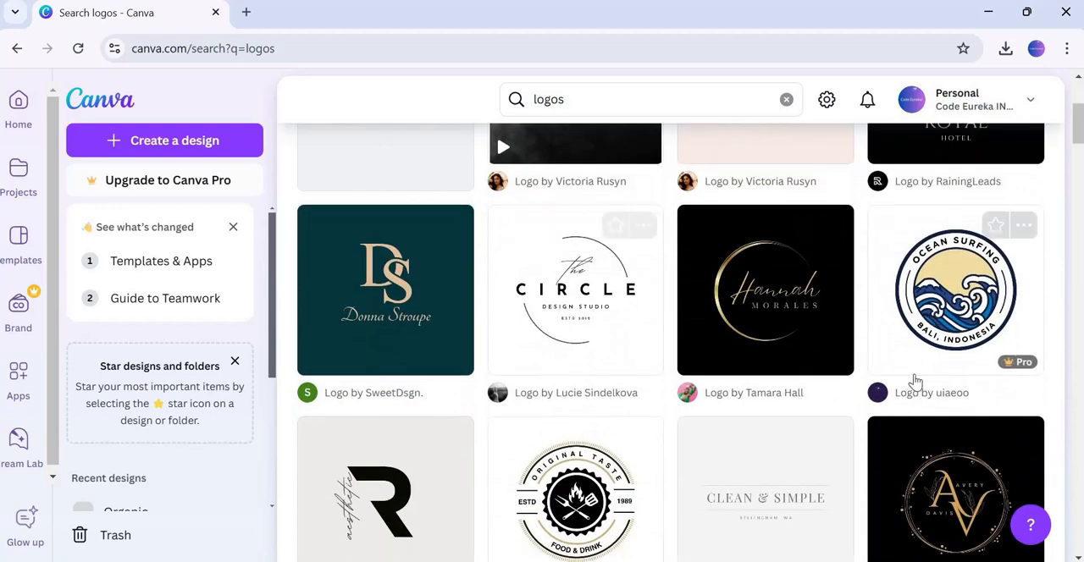
mouse_move(1016, 366)
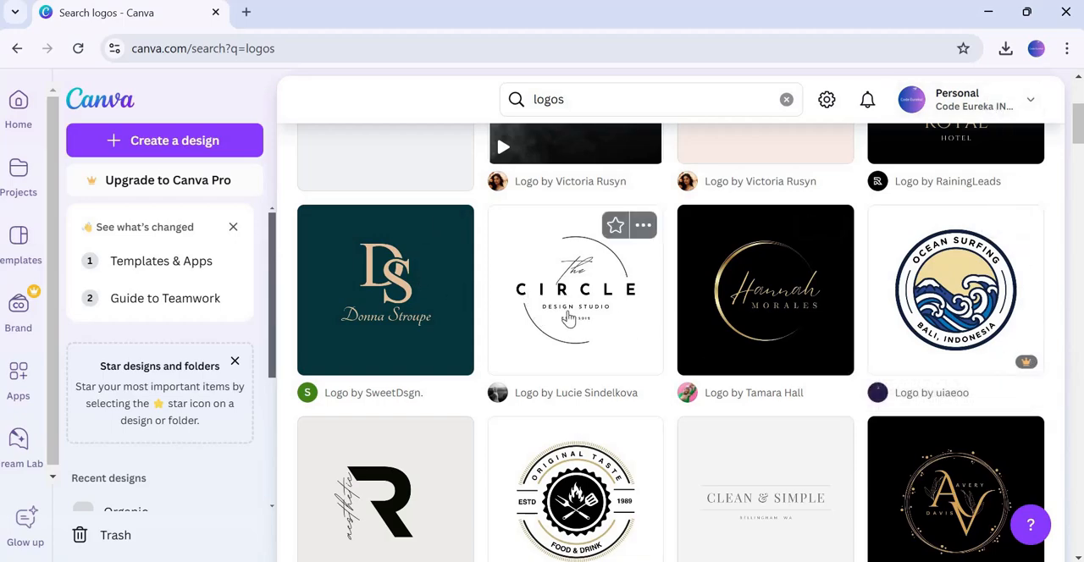
scroll(567, 317, down, 2)
scroll(569, 310, down, 1)
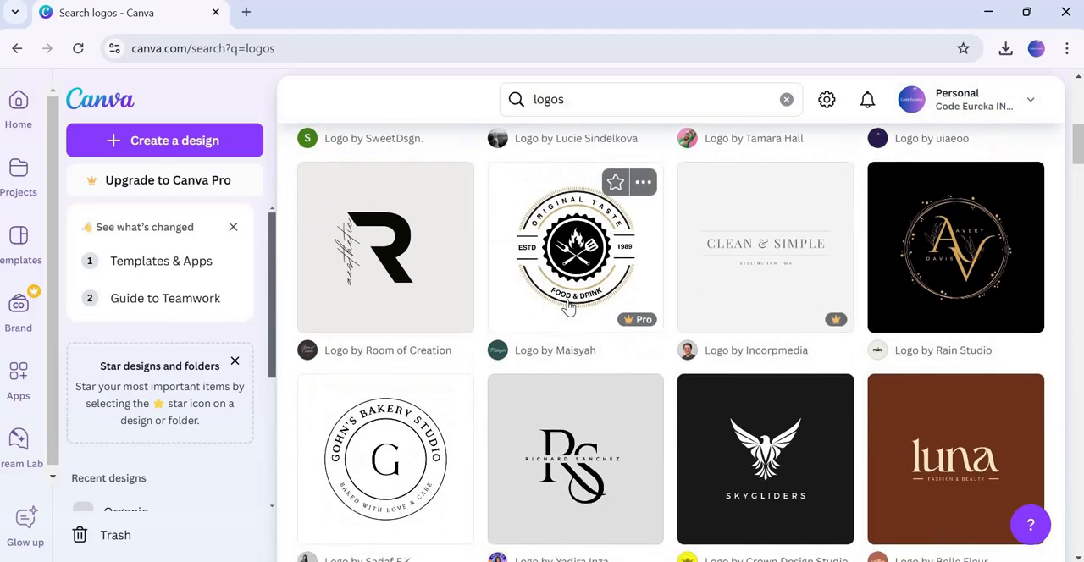
scroll(572, 308, down, 2)
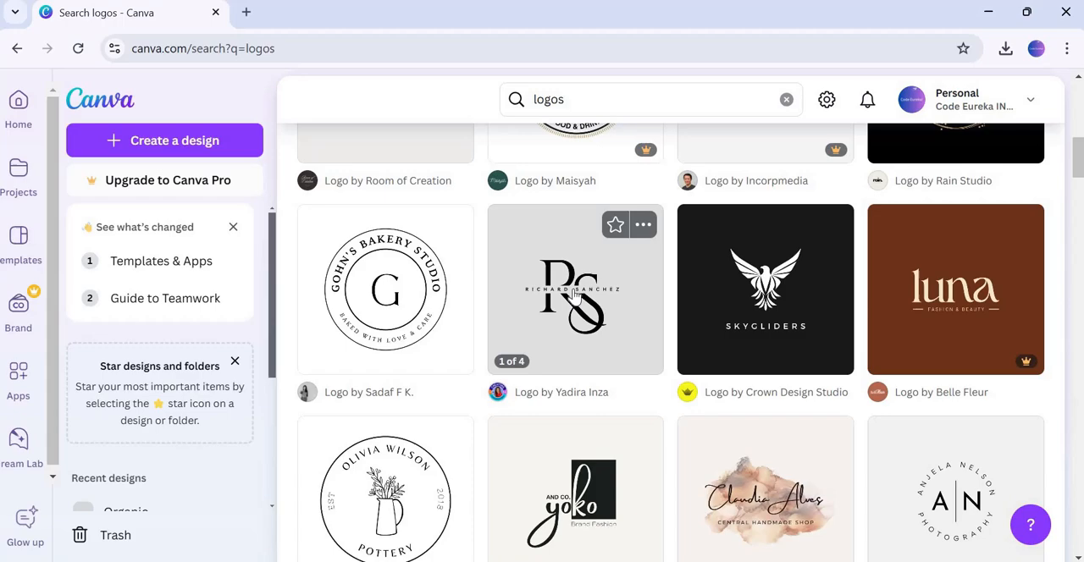
click(775, 315)
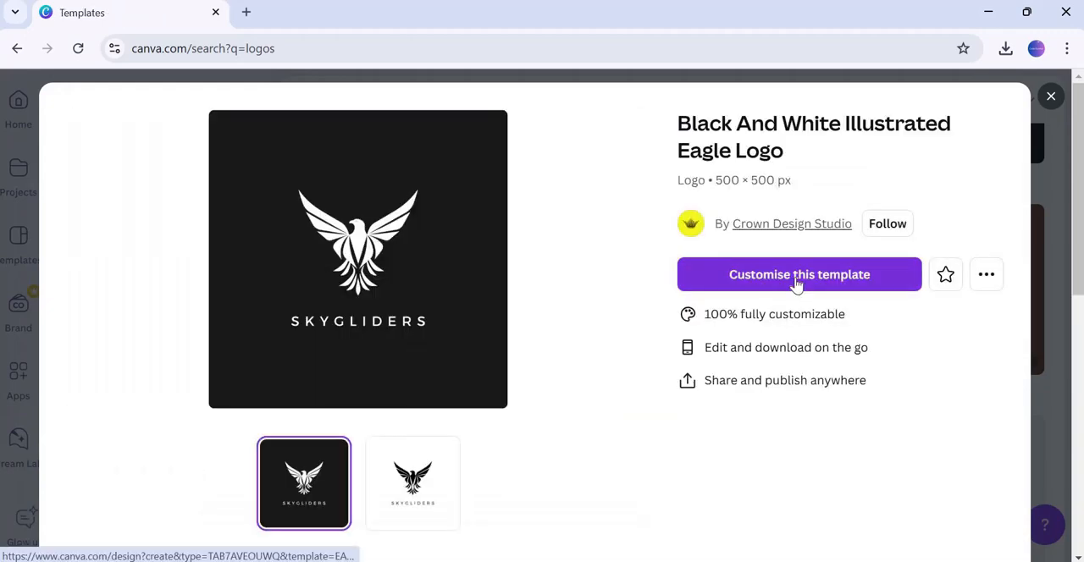
click(796, 284)
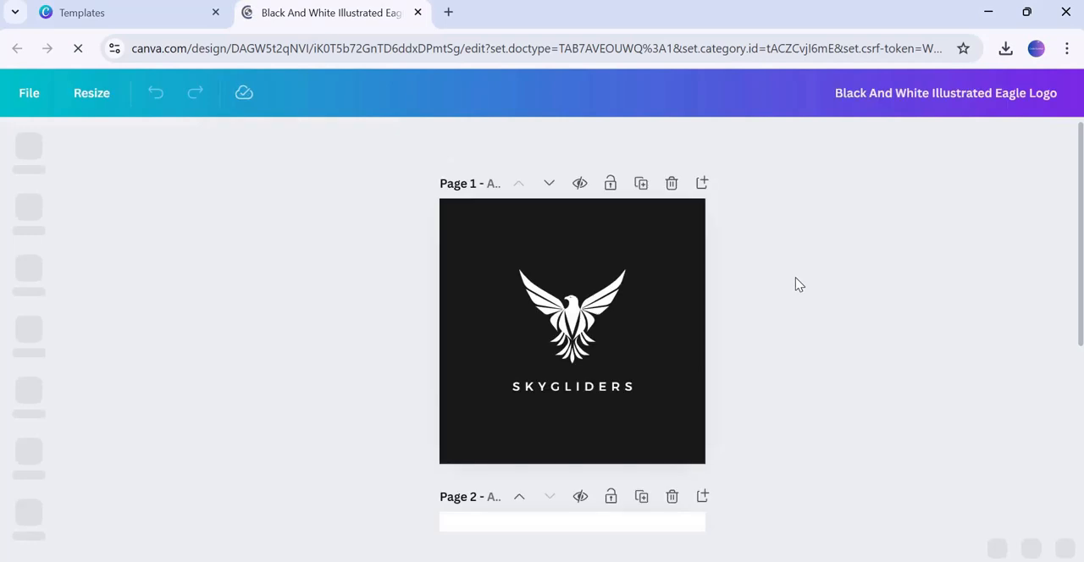
click(580, 386)
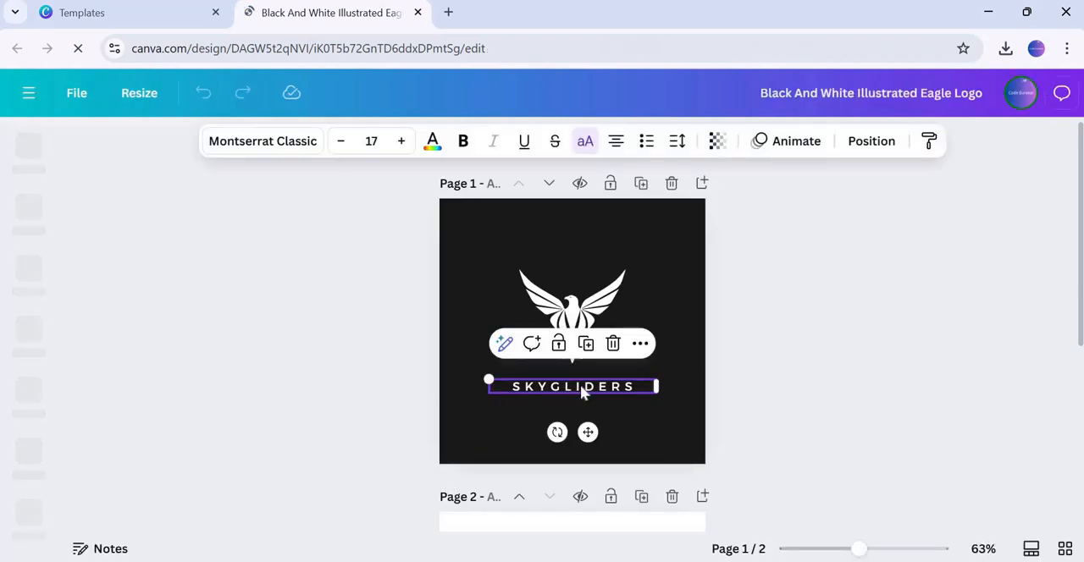
double_click(580, 386)
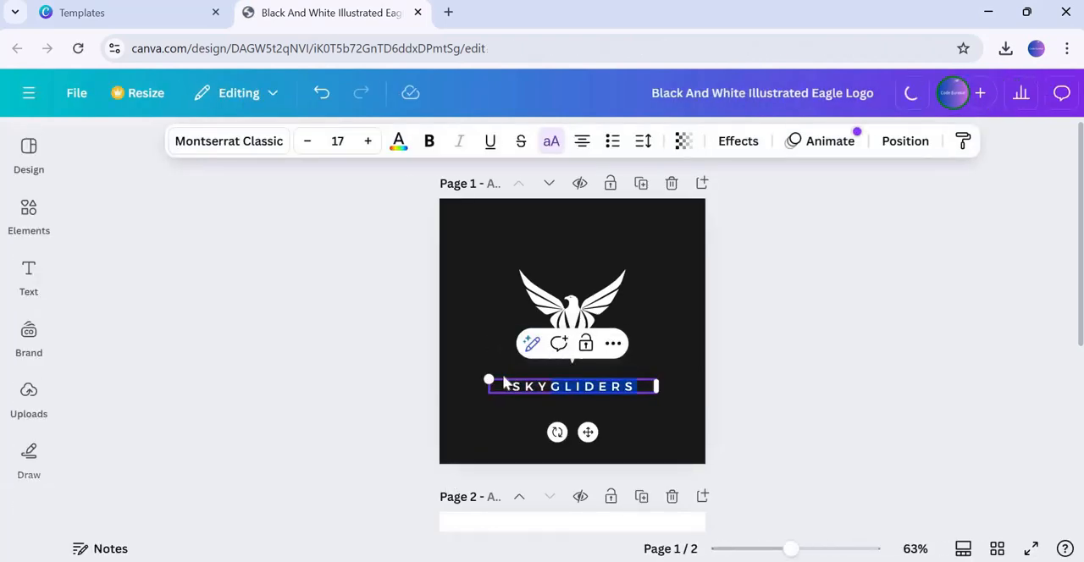
click(572, 405)
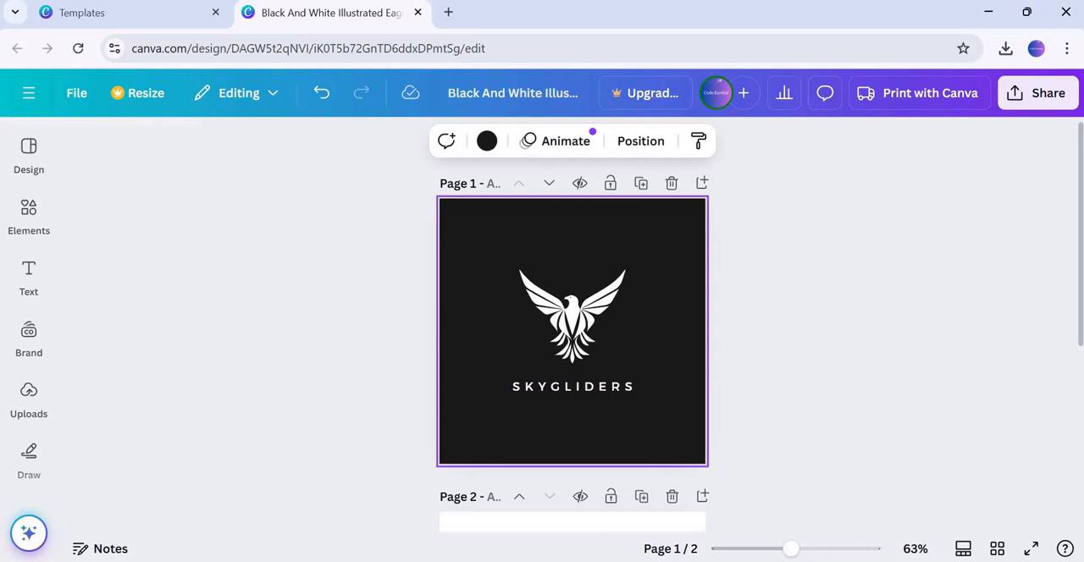
Add a subheading below the SKYGLIDERS text and reduce its font size to 18
click(29, 279)
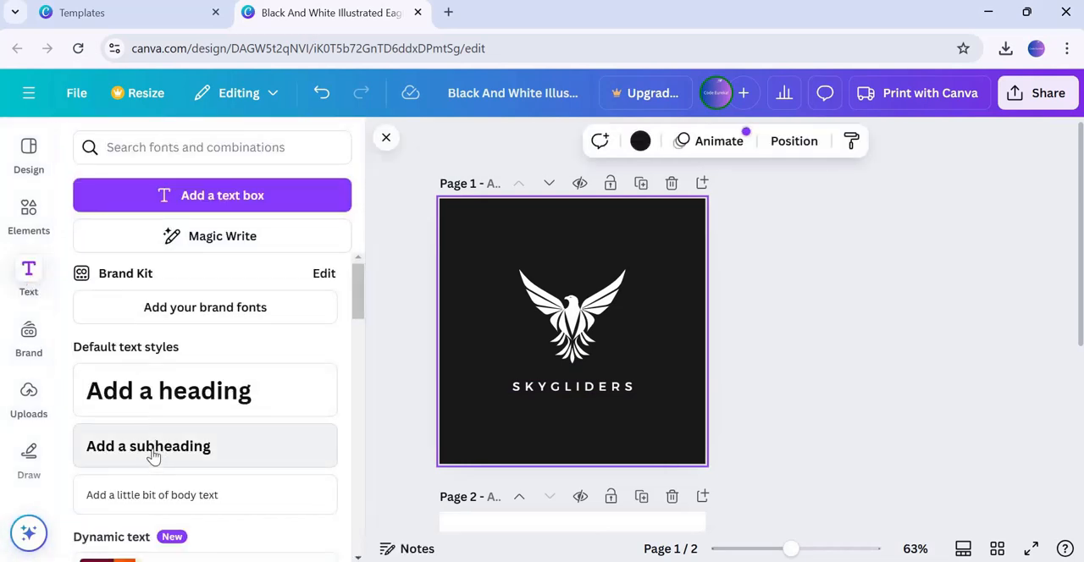
drag(153, 455, 609, 433)
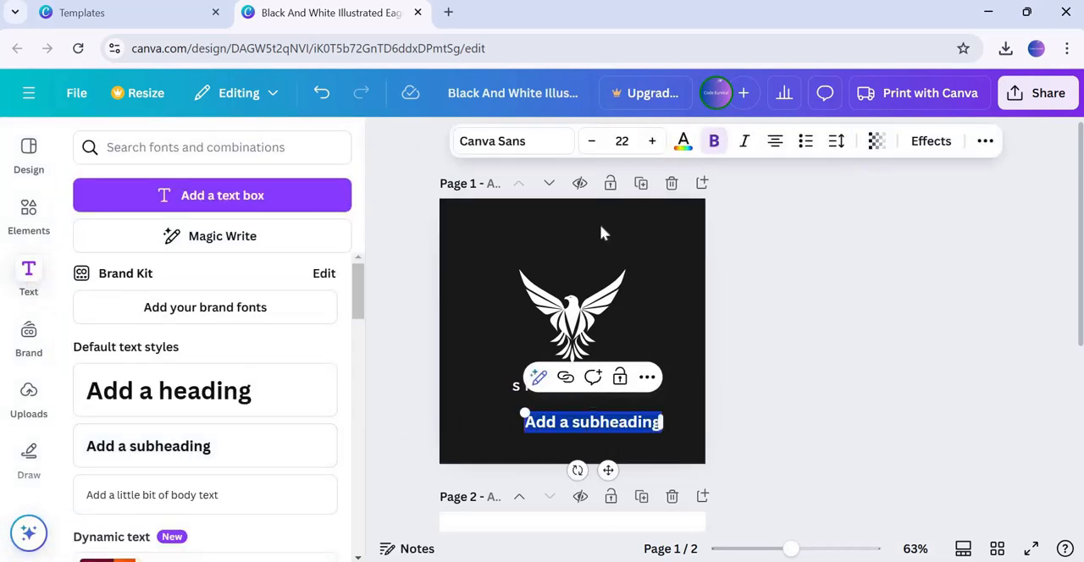
click(591, 141)
click(591, 140)
click(591, 141)
click(591, 140)
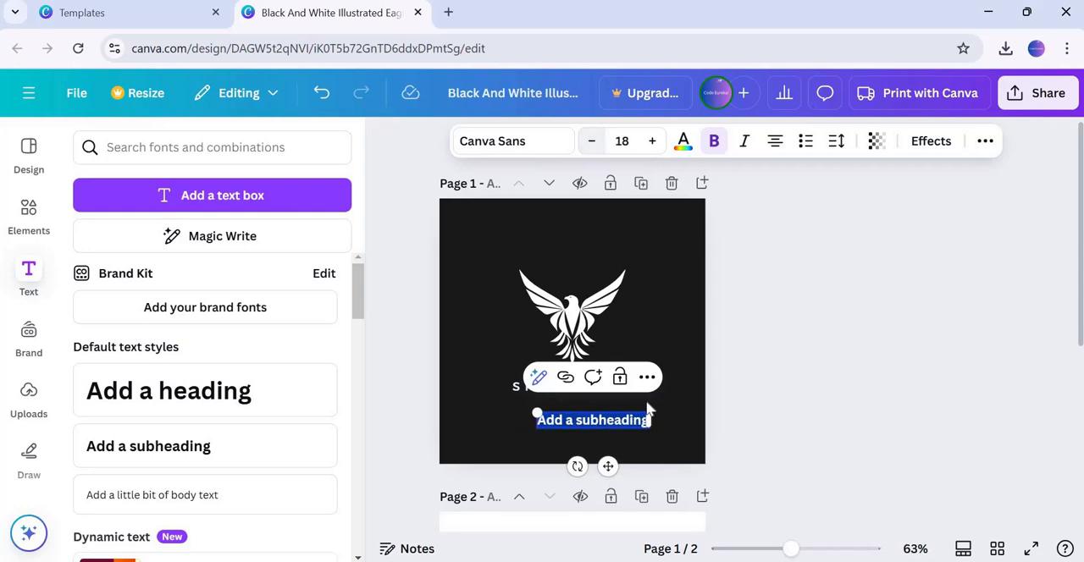
click(592, 430)
click(593, 422)
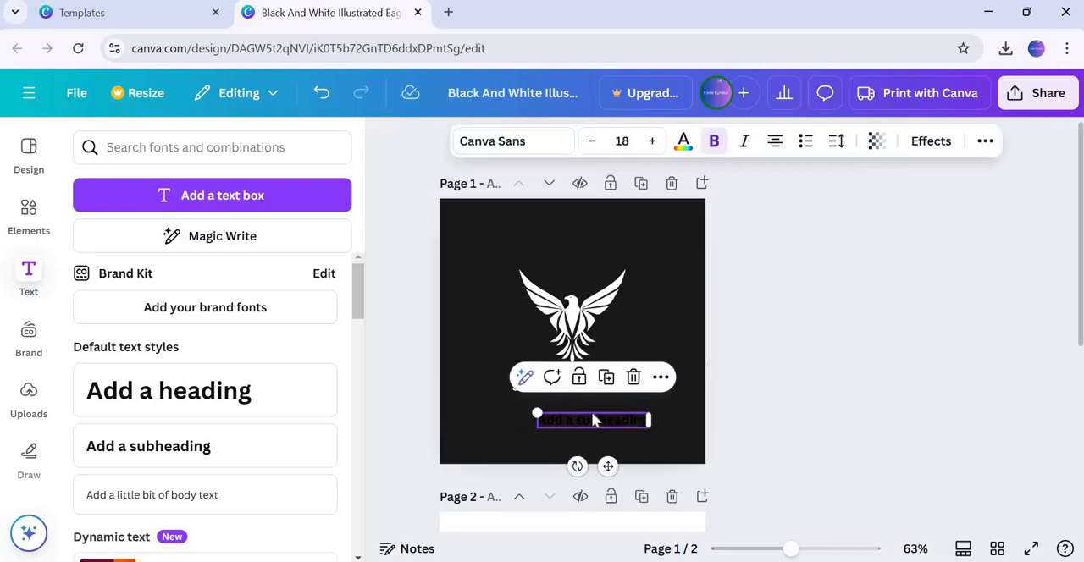
key(Escape)
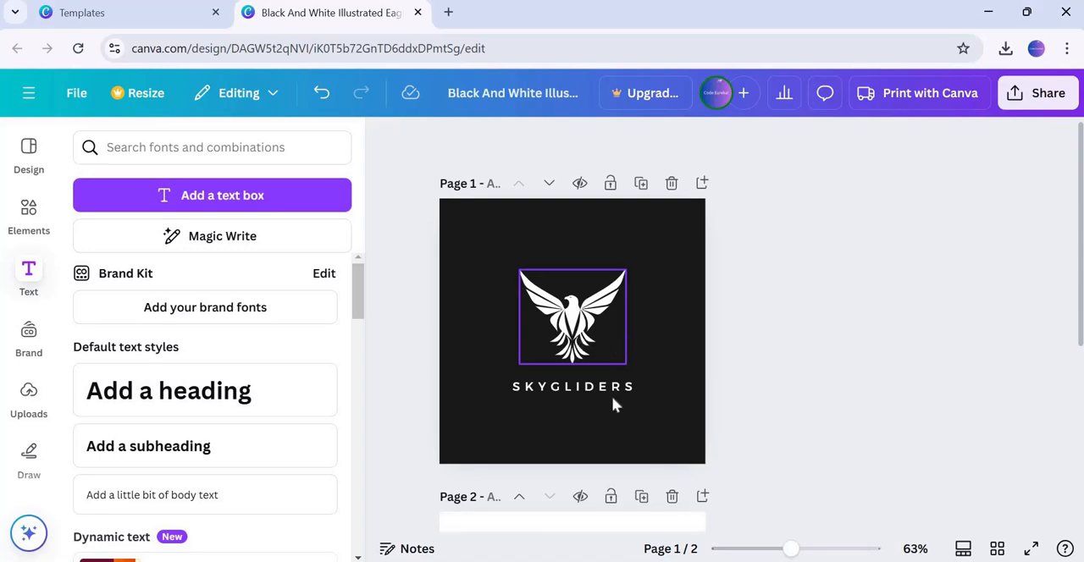
Return to the logo search results and create a blank Logo design
click(150, 11)
click(1050, 99)
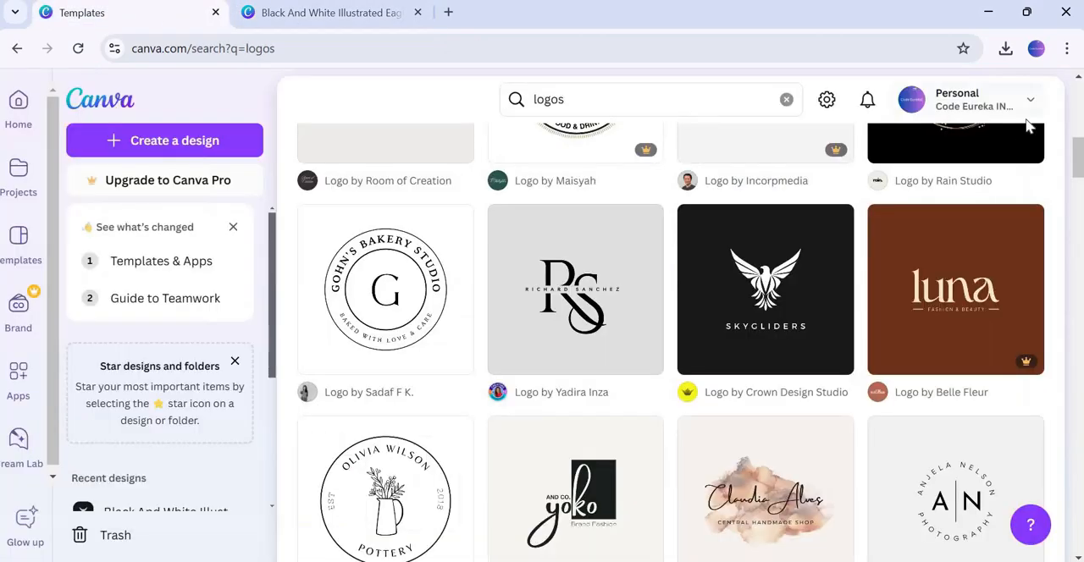
scroll(590, 455, up, 8)
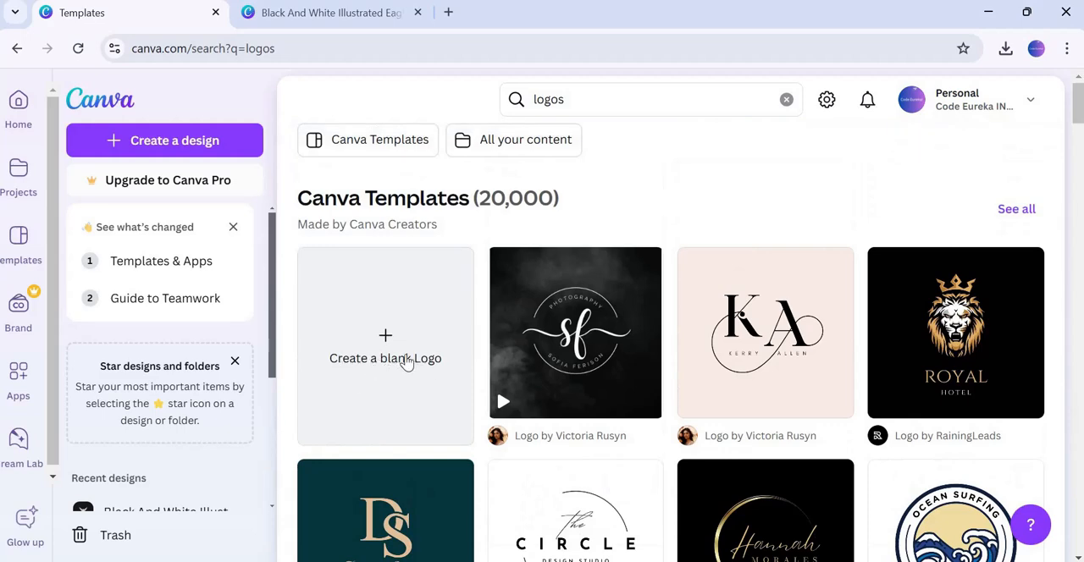
click(382, 343)
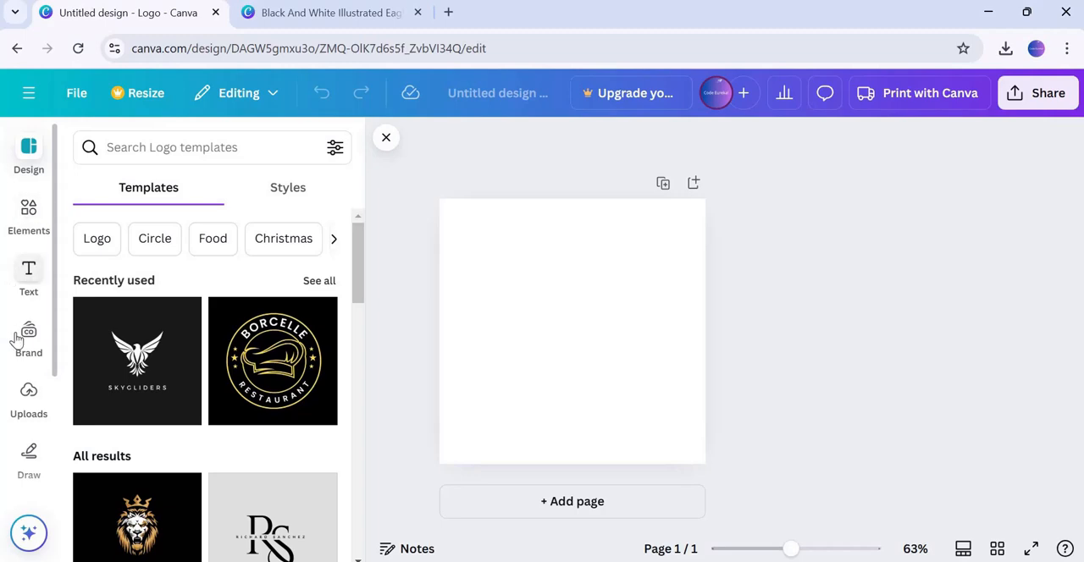
Add a heading text box to the blank page reading Organic
click(34, 272)
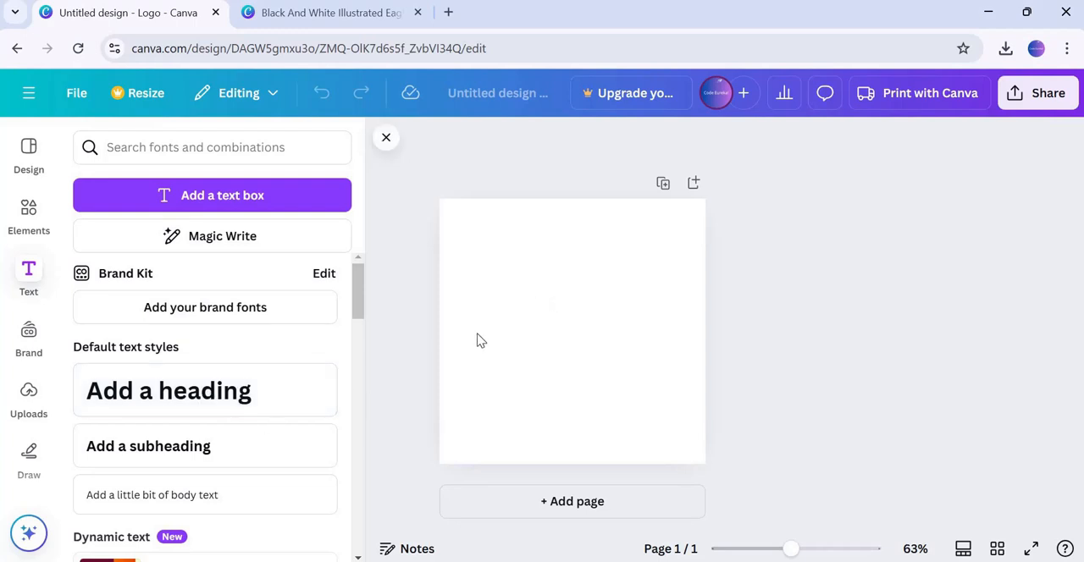
drag(403, 394, 619, 333)
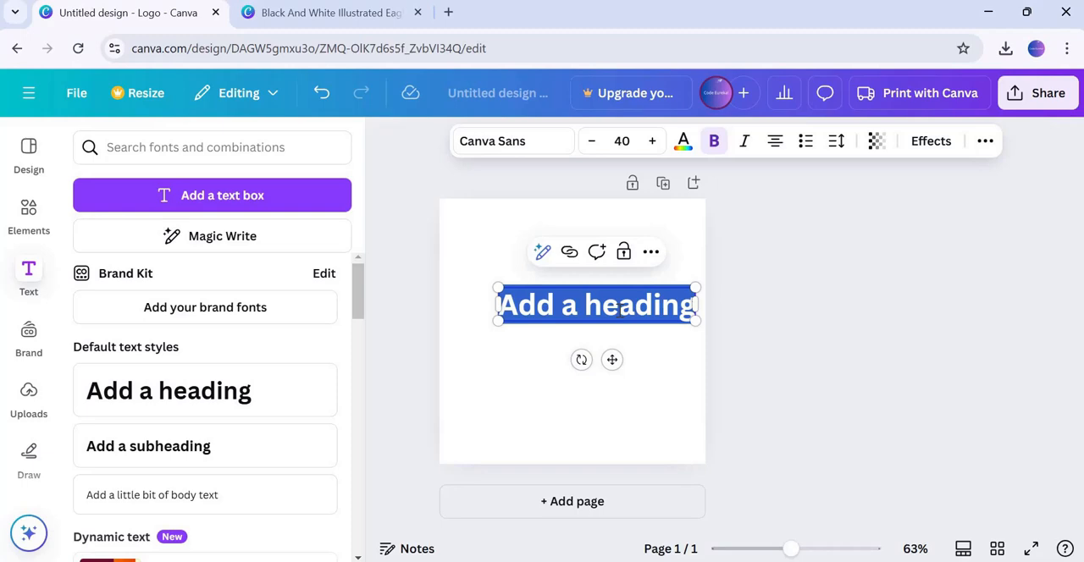
text(Organic)
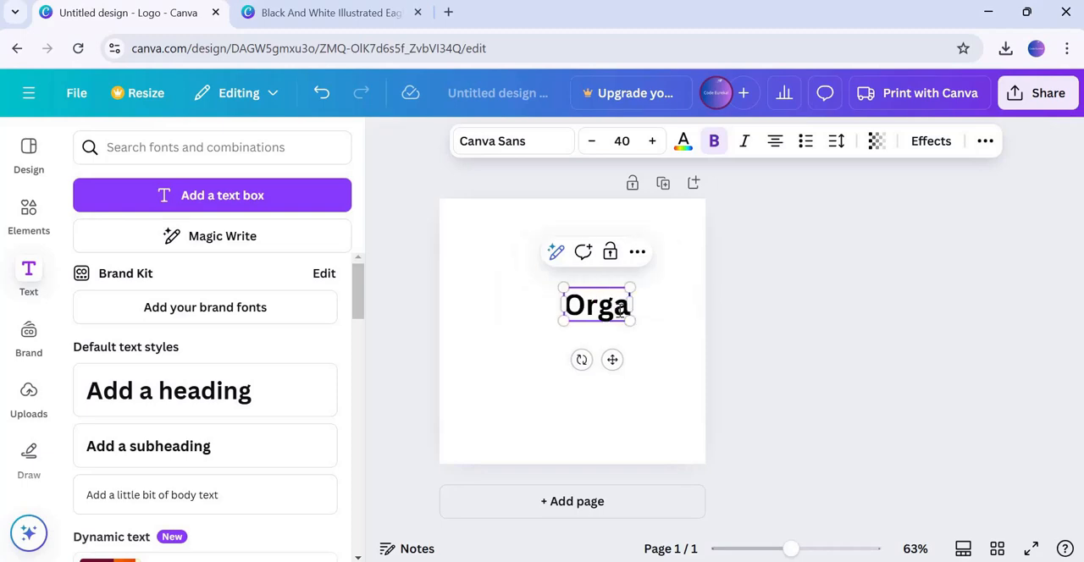
click(636, 376)
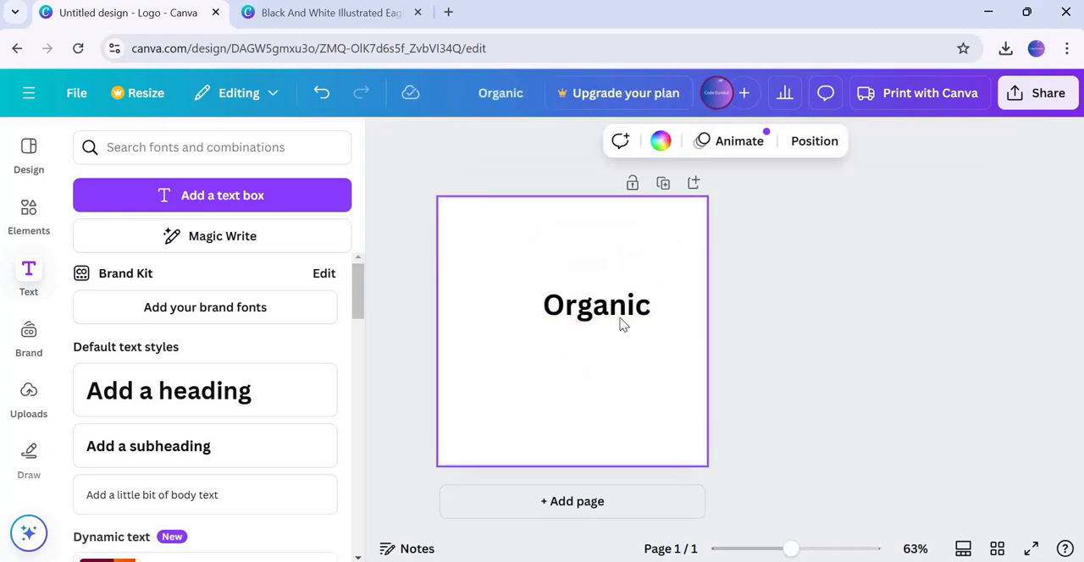
Move the Organic heading slightly left and down on the page
drag(621, 319, 583, 331)
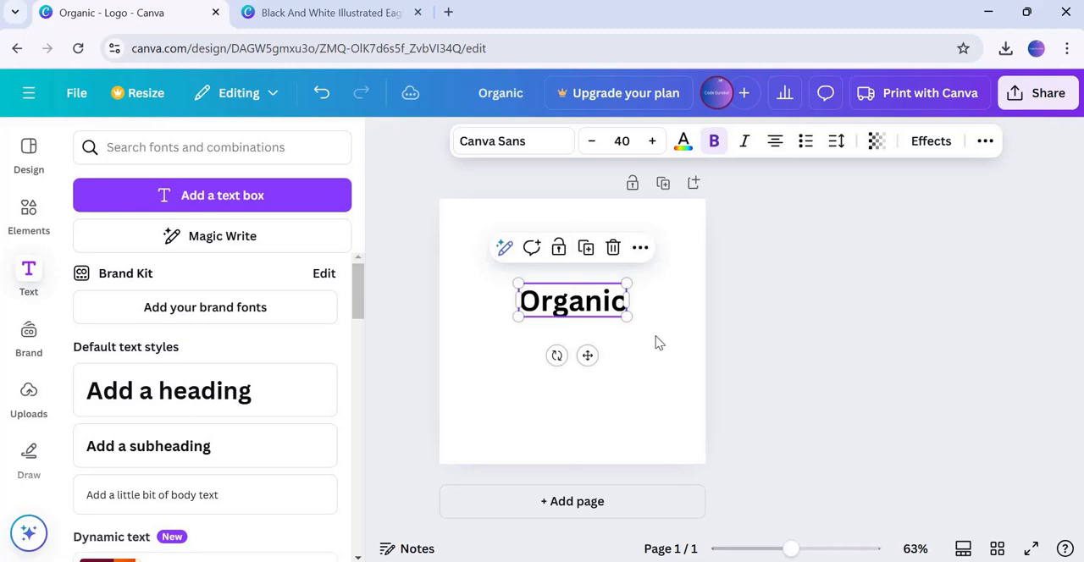
click(659, 342)
click(574, 311)
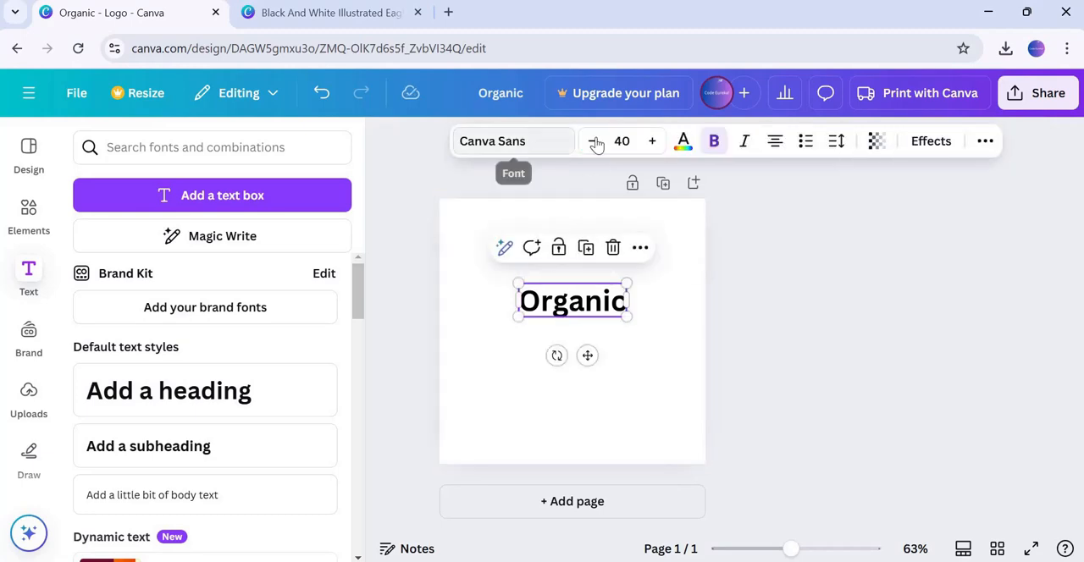
Change the heading's font to League Spartan by searching fonts for 'leag'
click(542, 149)
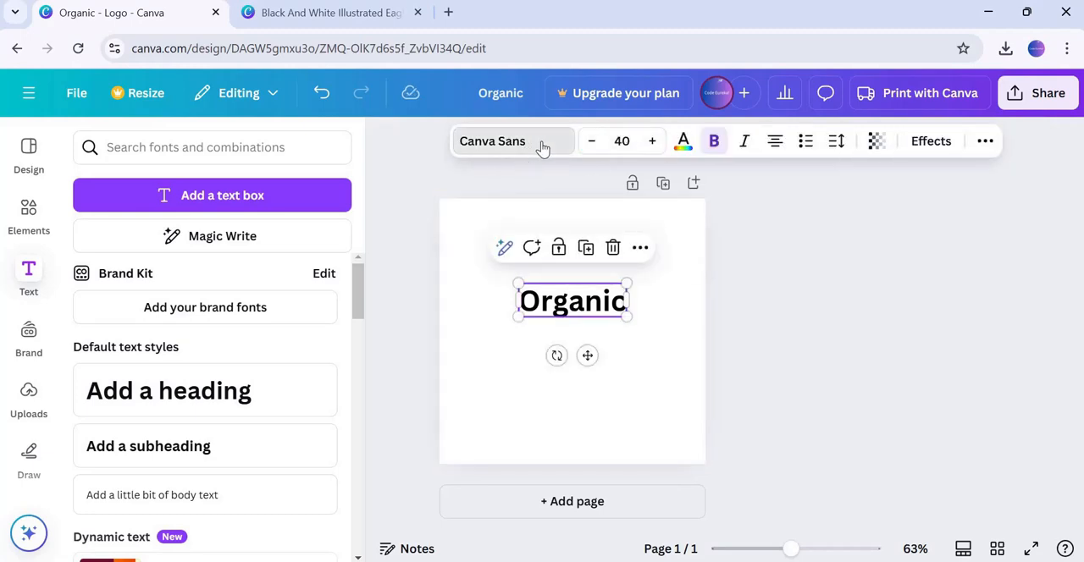
click(155, 231)
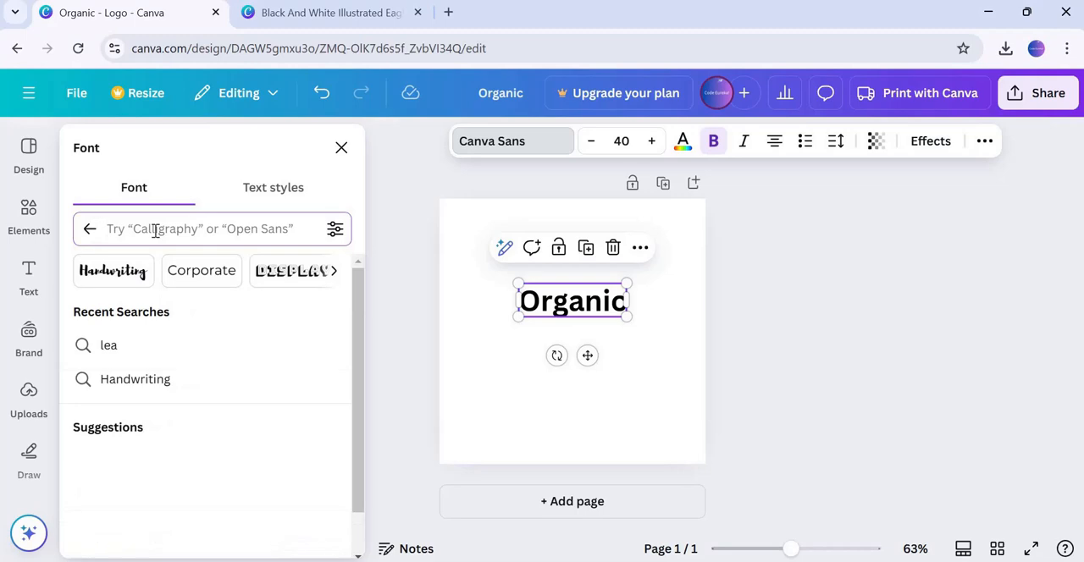
text(leag)
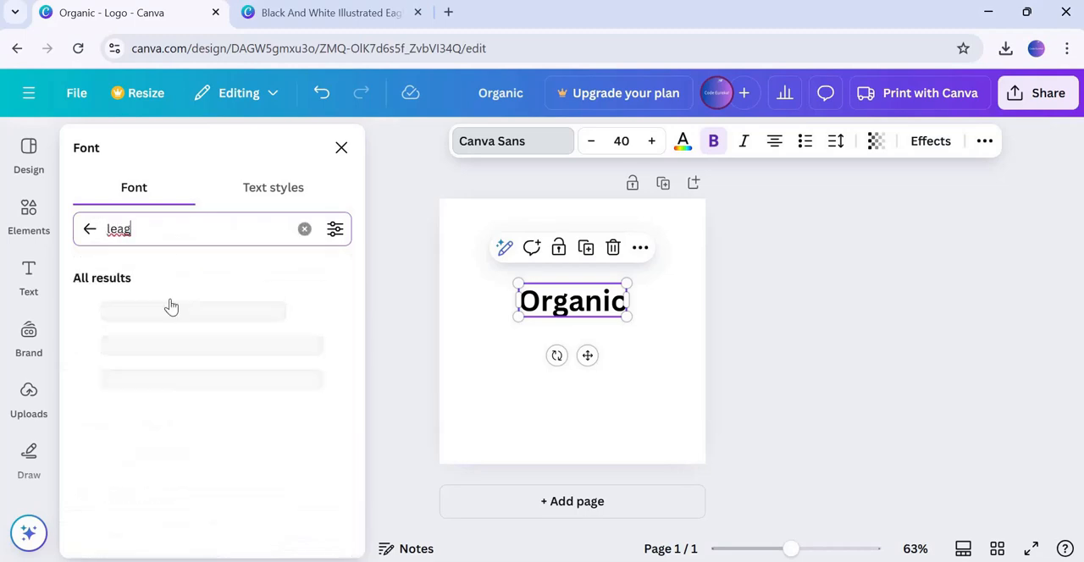
click(157, 344)
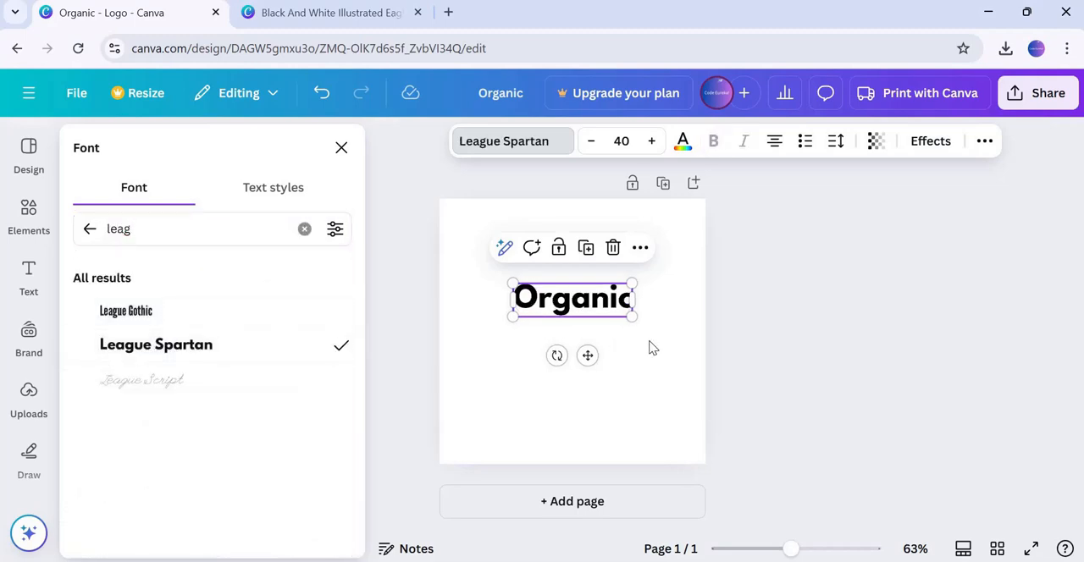
click(661, 349)
Increase the Organic heading's font size to 60
click(584, 307)
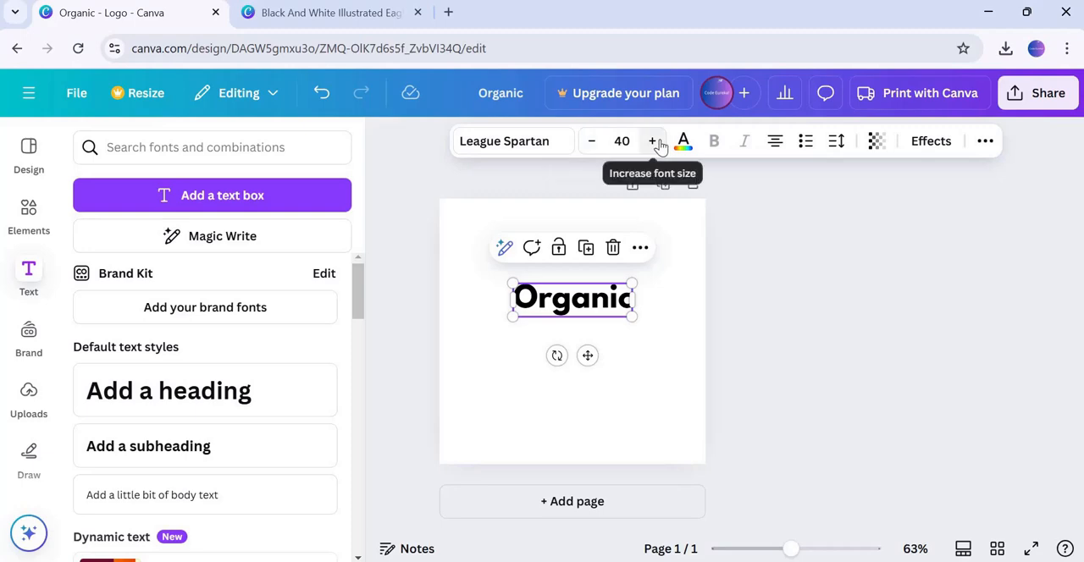
click(653, 141)
click(652, 141)
click(653, 141)
click(652, 141)
click(653, 140)
click(653, 140)
click(653, 141)
click(652, 140)
click(656, 141)
click(655, 141)
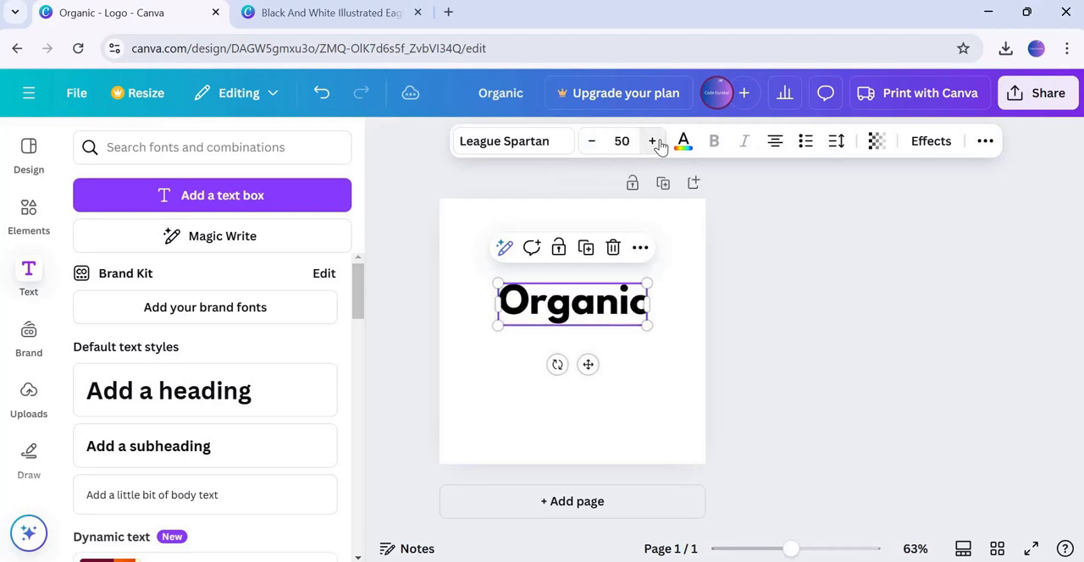
click(656, 142)
click(655, 141)
click(655, 142)
click(655, 141)
click(655, 141)
click(656, 141)
click(653, 141)
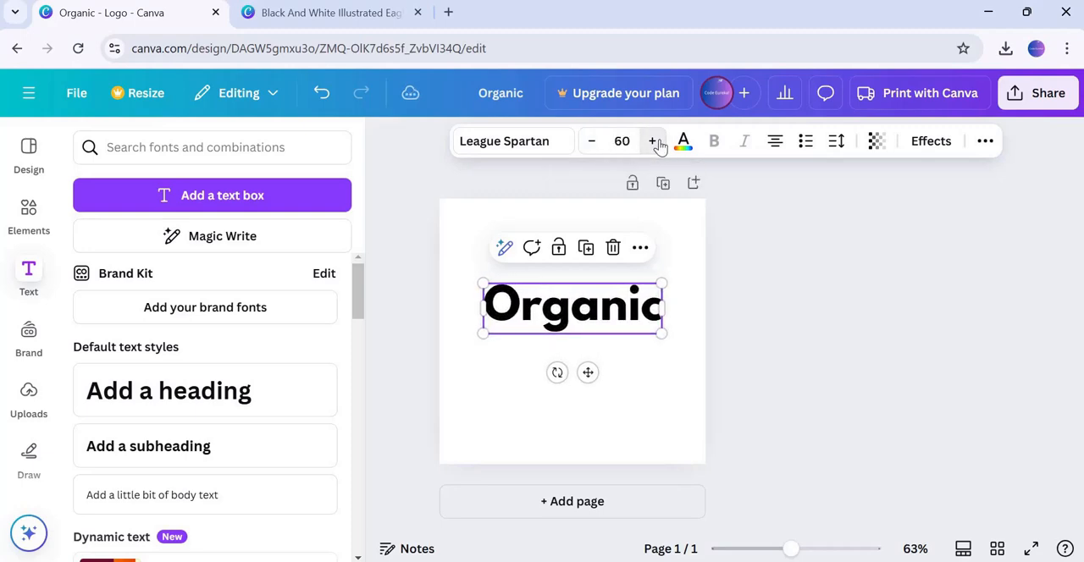
Enlarge the Organic heading slightly and nudge it a little lower on the page
click(653, 141)
click(653, 141)
click(685, 428)
drag(572, 320, 574, 334)
click(689, 445)
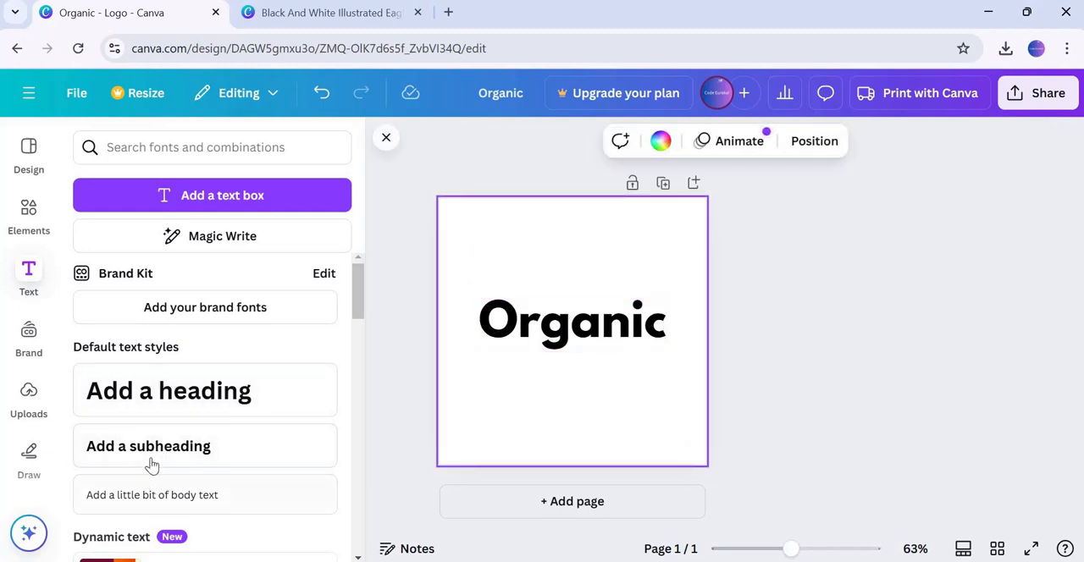
Add a subheading reading 100% Natural and centre it just below the Organic heading
drag(147, 453, 572, 369)
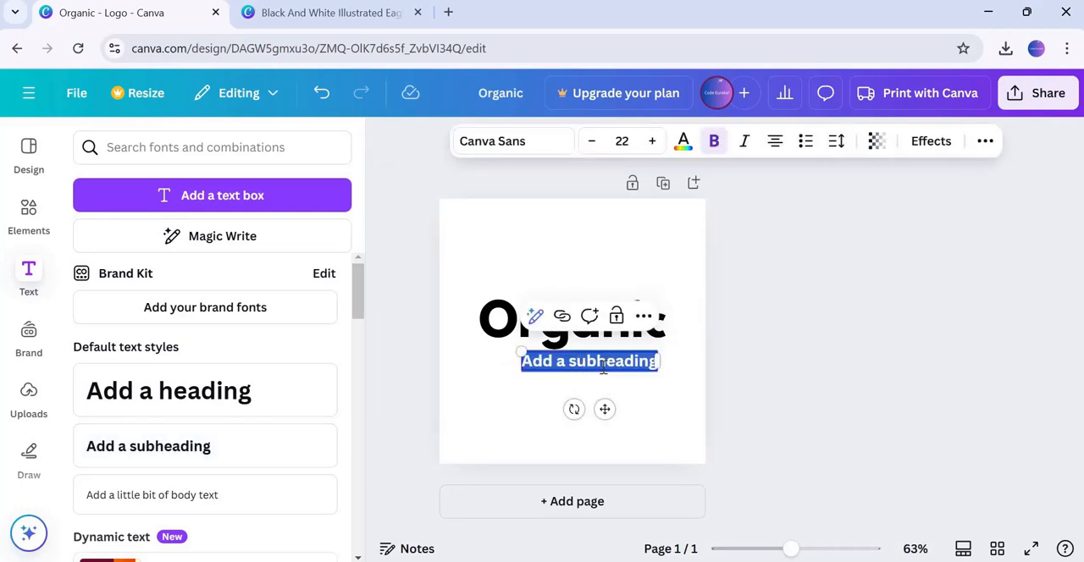
text(100)
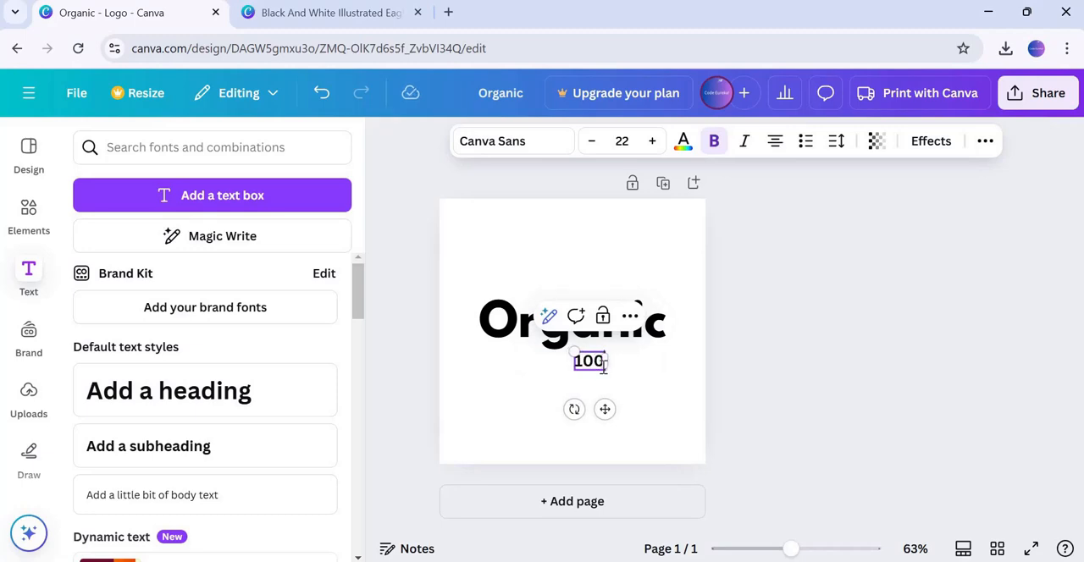
text(% N)
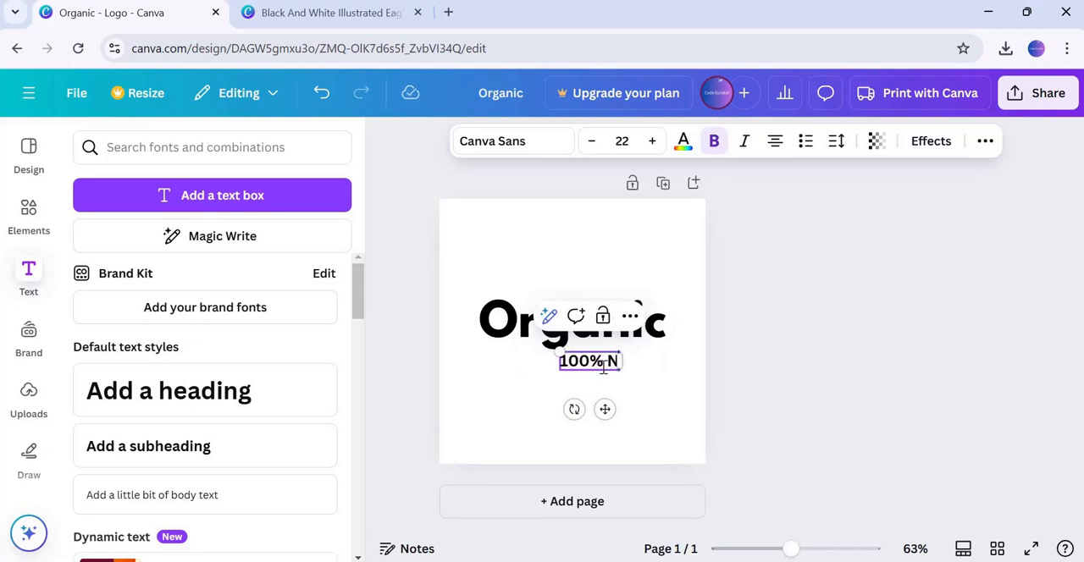
text(atural)
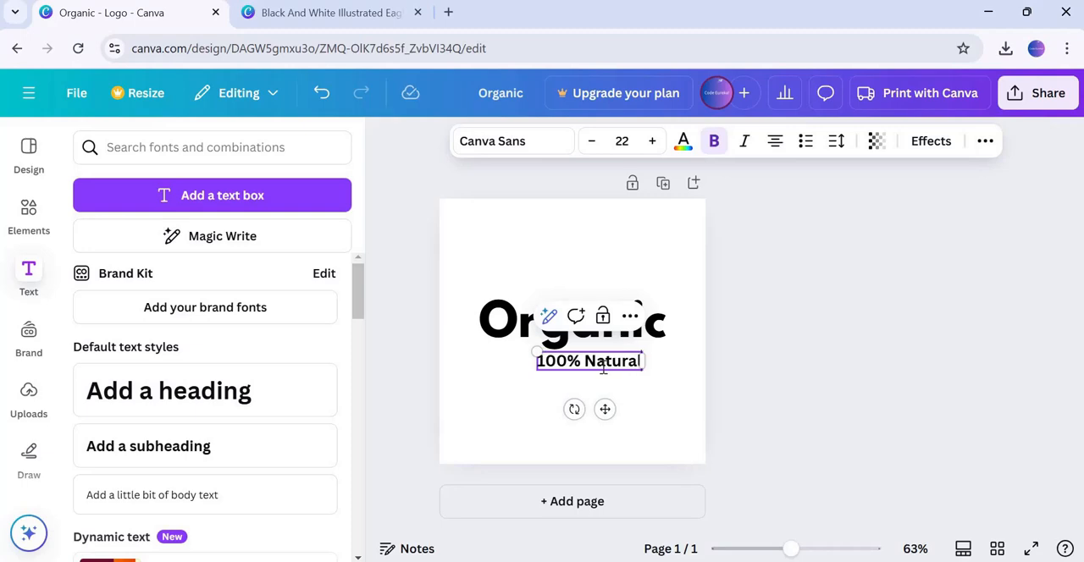
click(656, 390)
drag(601, 370, 580, 361)
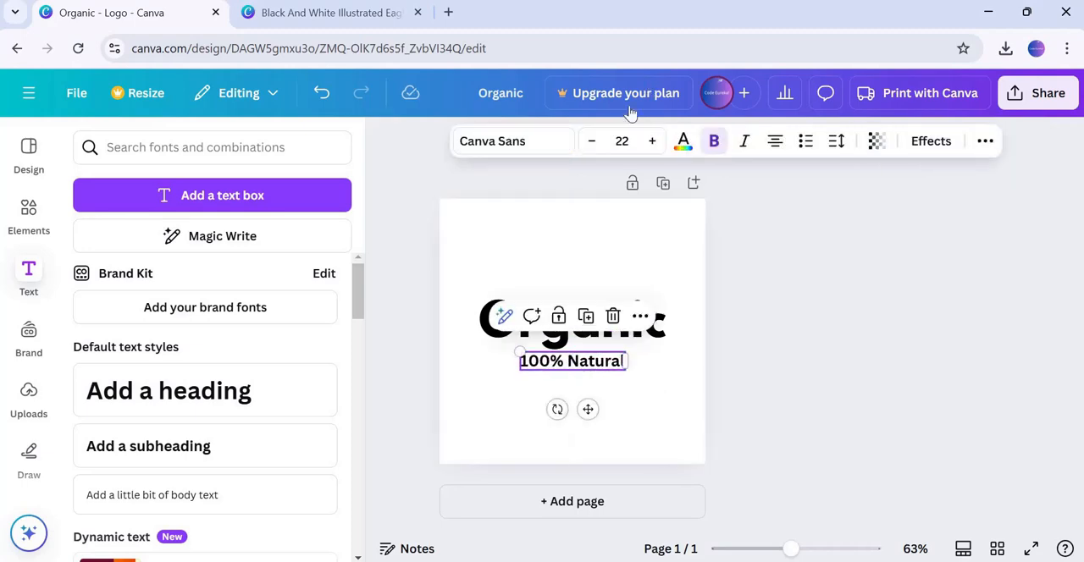
Colour the 100% Natural subheading green
click(684, 146)
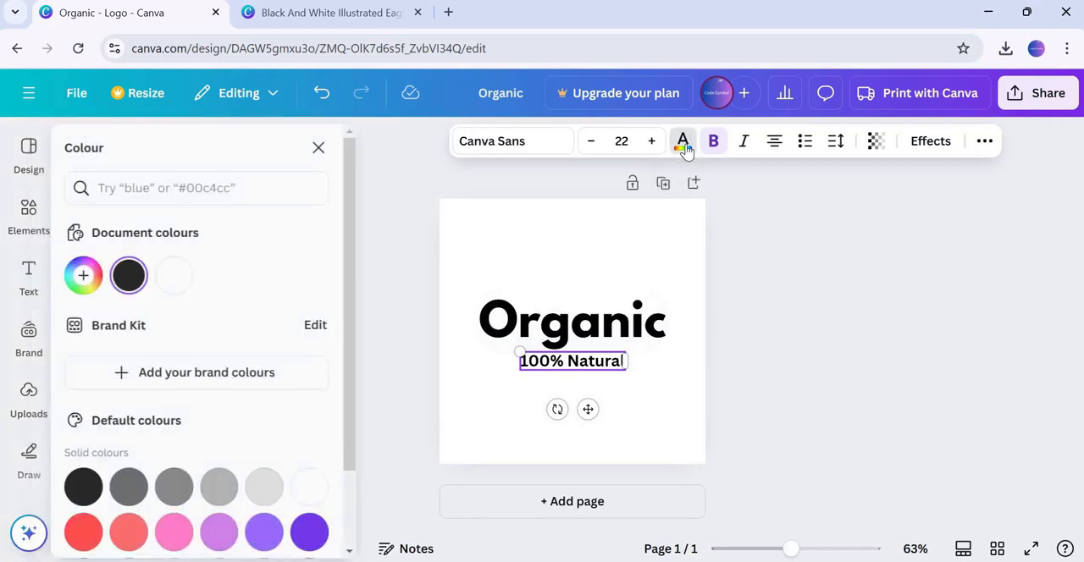
scroll(85, 457, down, 2)
click(100, 537)
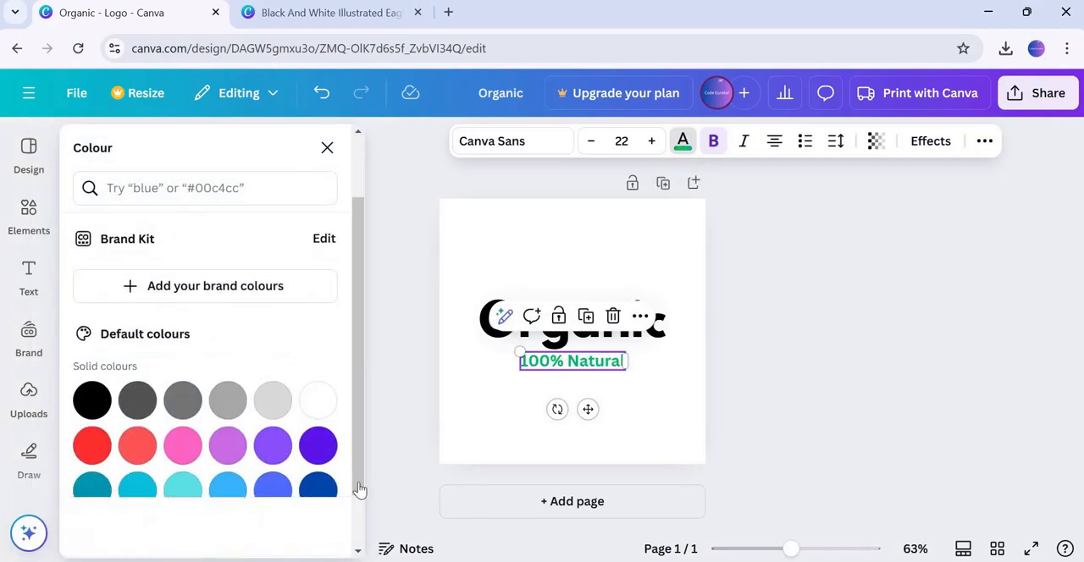
click(682, 407)
click(621, 363)
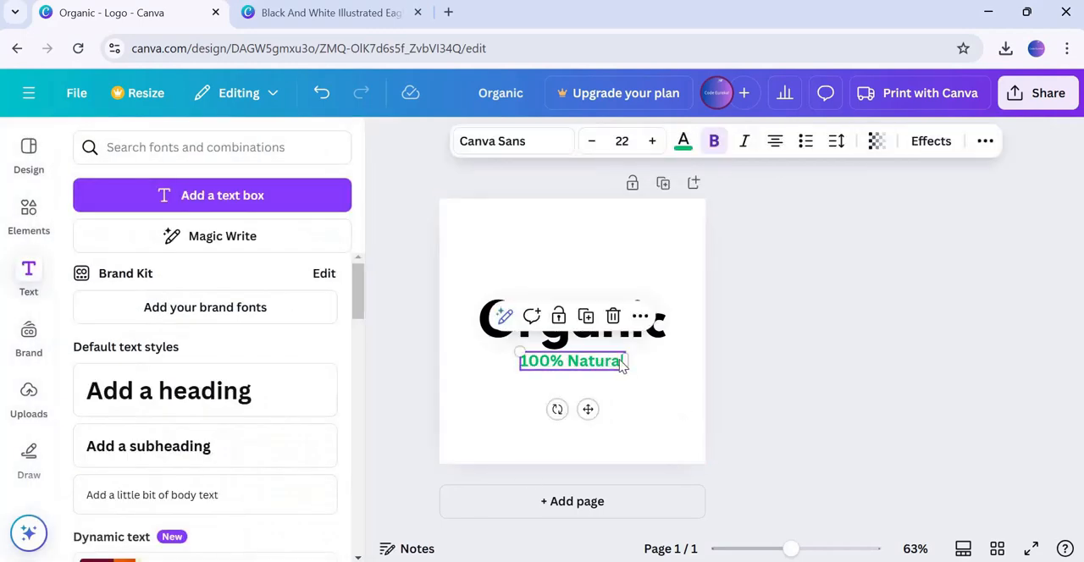
Increase the subheading's letter spacing
click(836, 141)
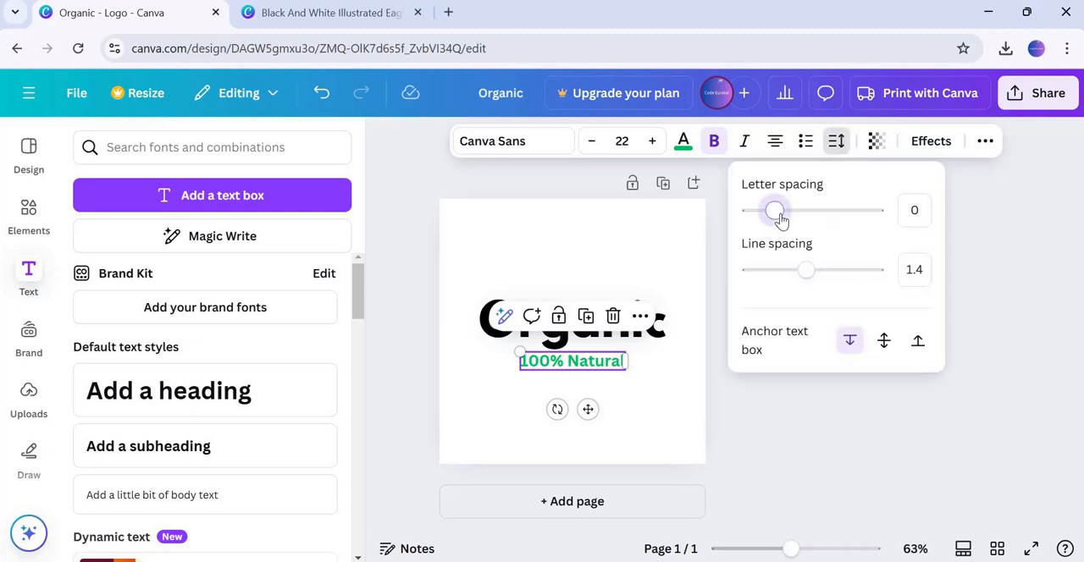
drag(787, 221, 802, 221)
click(618, 279)
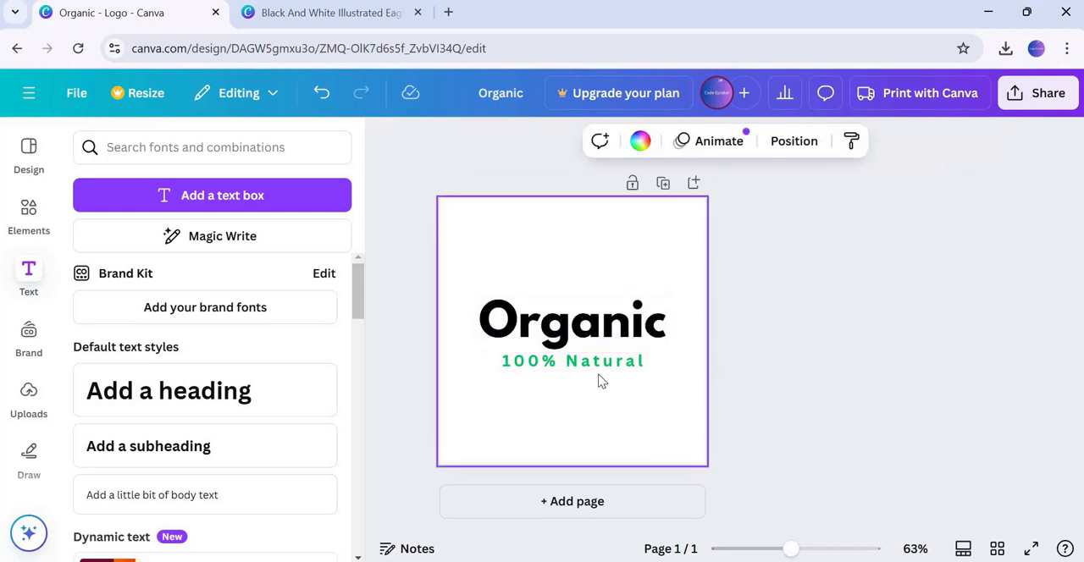
Set the 100% Natural subheading's font size to 19
click(600, 370)
click(592, 143)
click(592, 142)
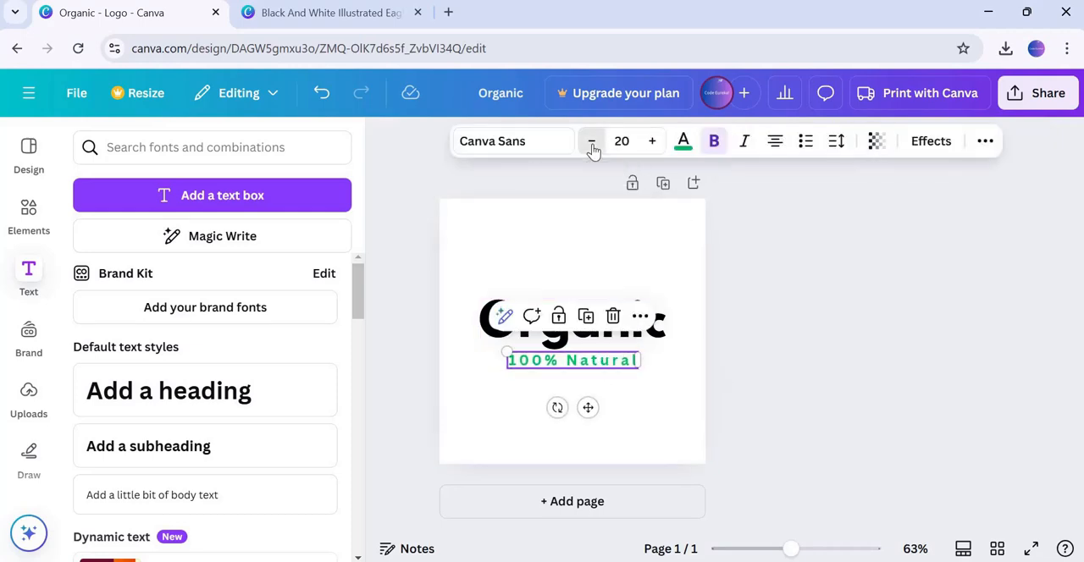
click(592, 142)
click(592, 142)
click(592, 142)
click(592, 143)
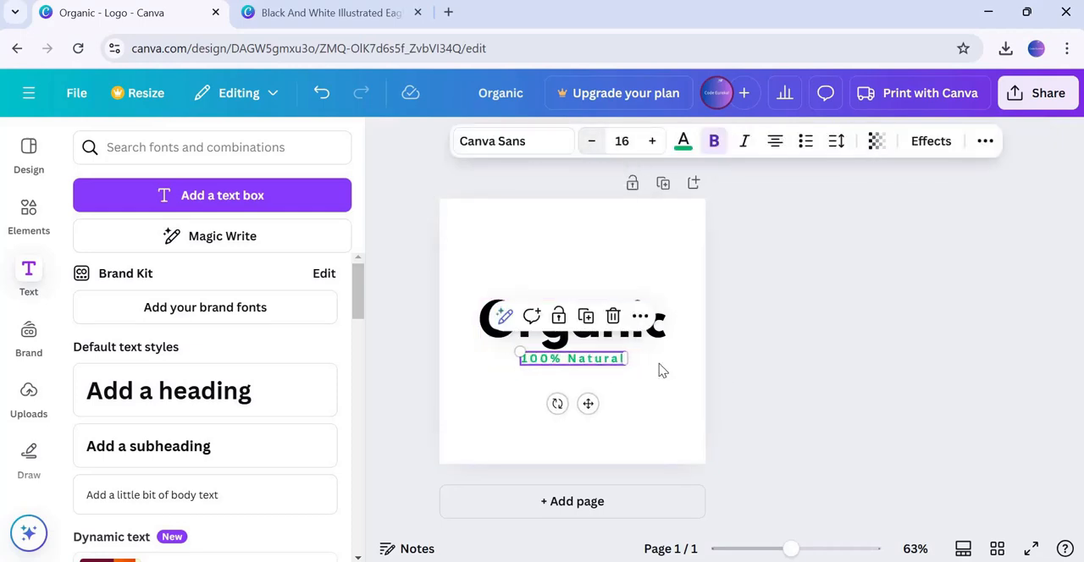
click(687, 408)
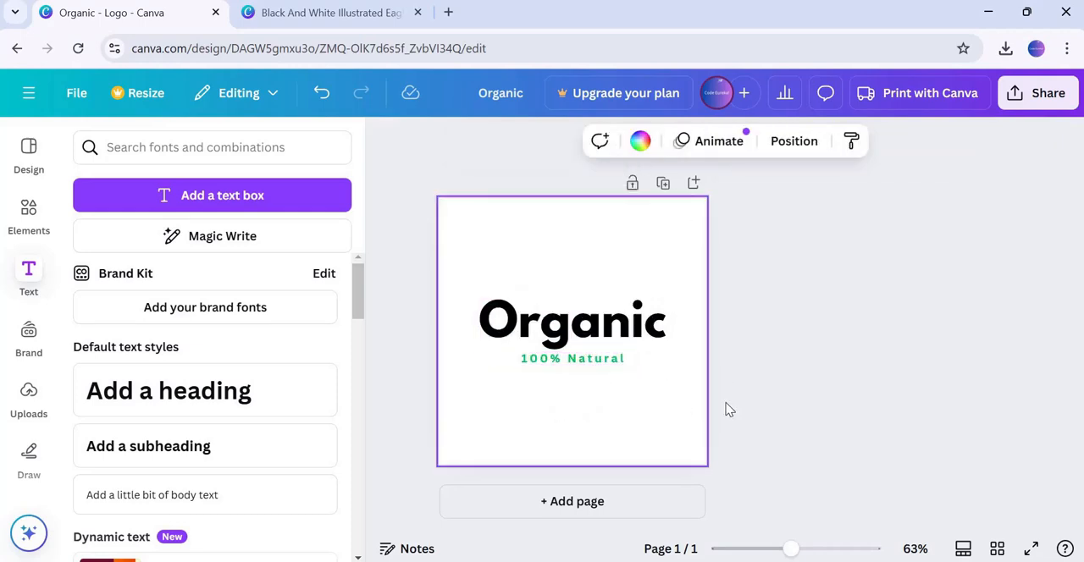
click(596, 359)
click(653, 142)
click(653, 142)
click(652, 142)
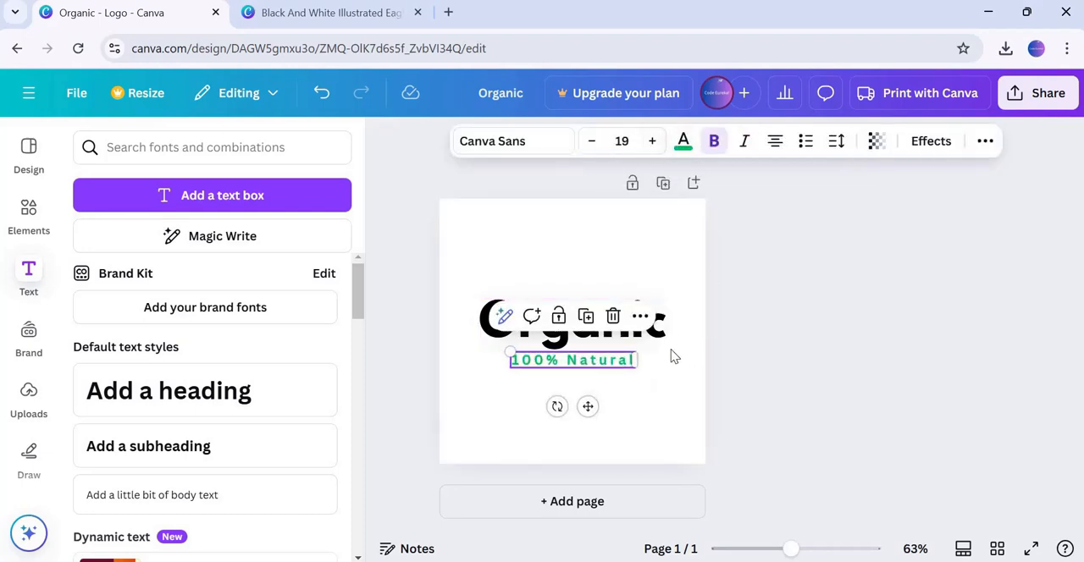
click(711, 380)
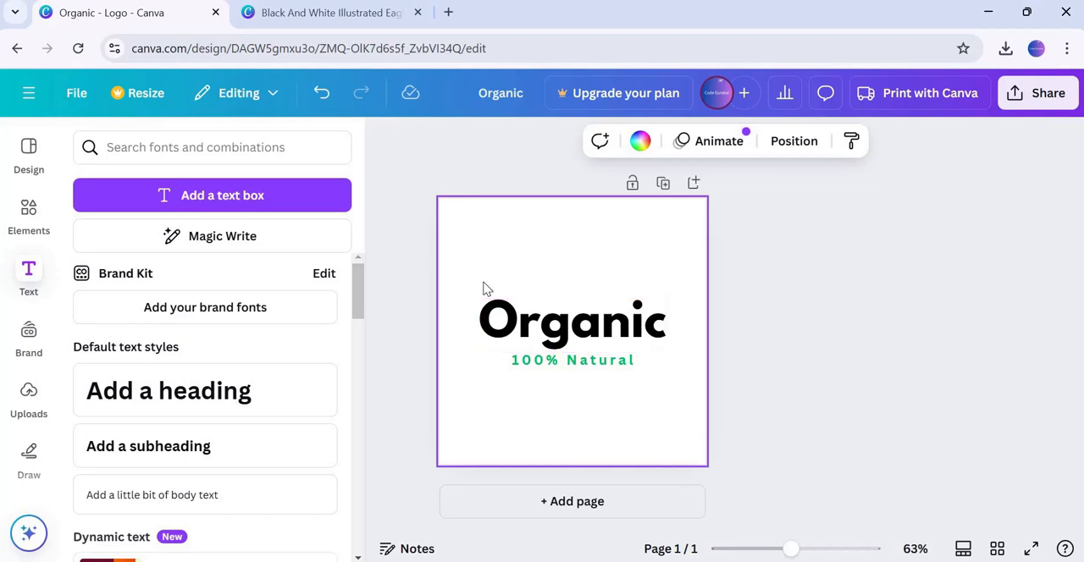
Search the elements for leaf and place a green two-leaf graphic above the heading
click(25, 223)
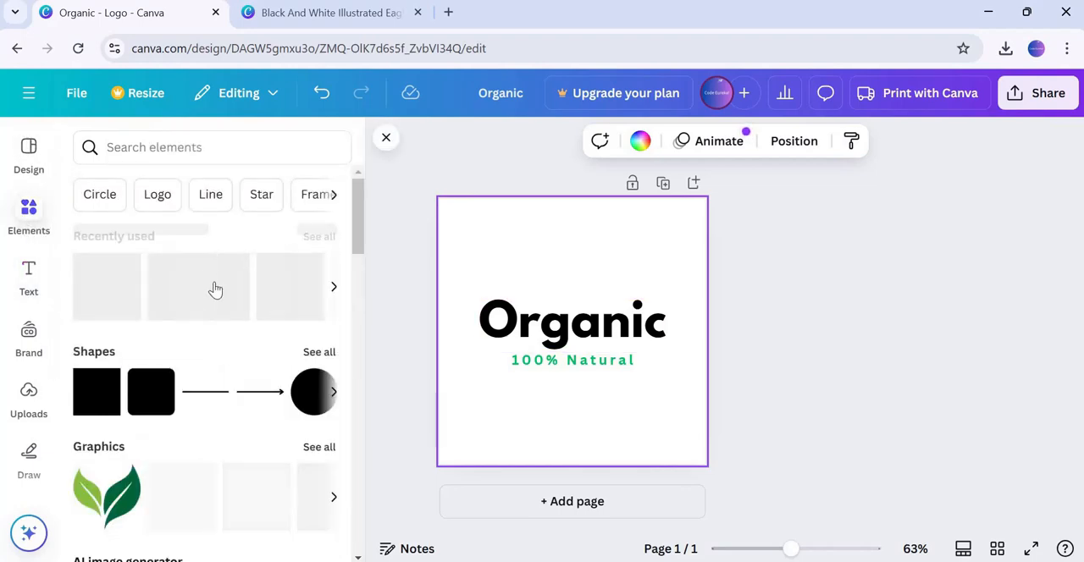
click(135, 149)
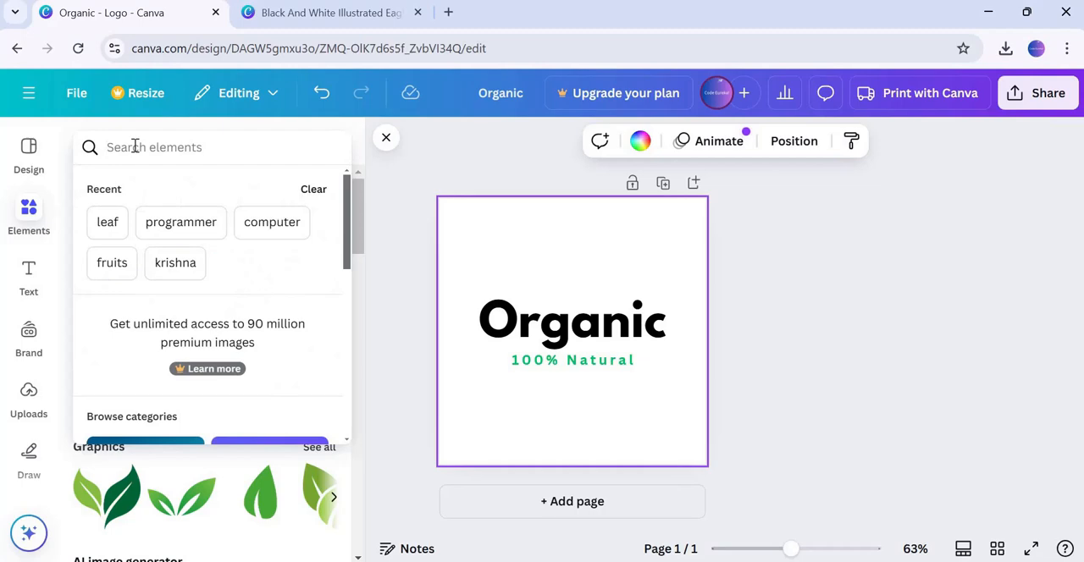
text(leaf)
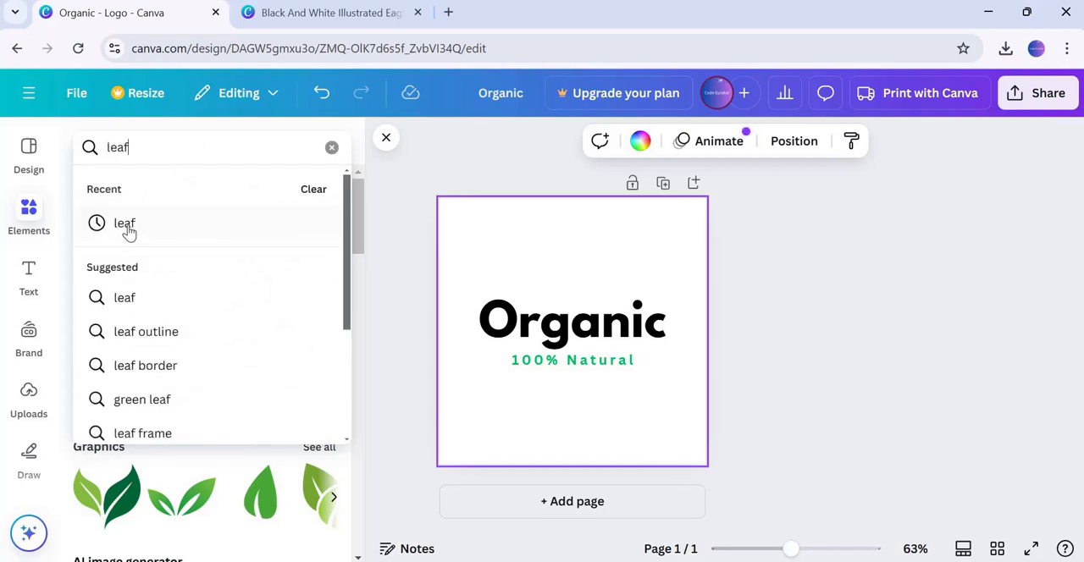
click(125, 225)
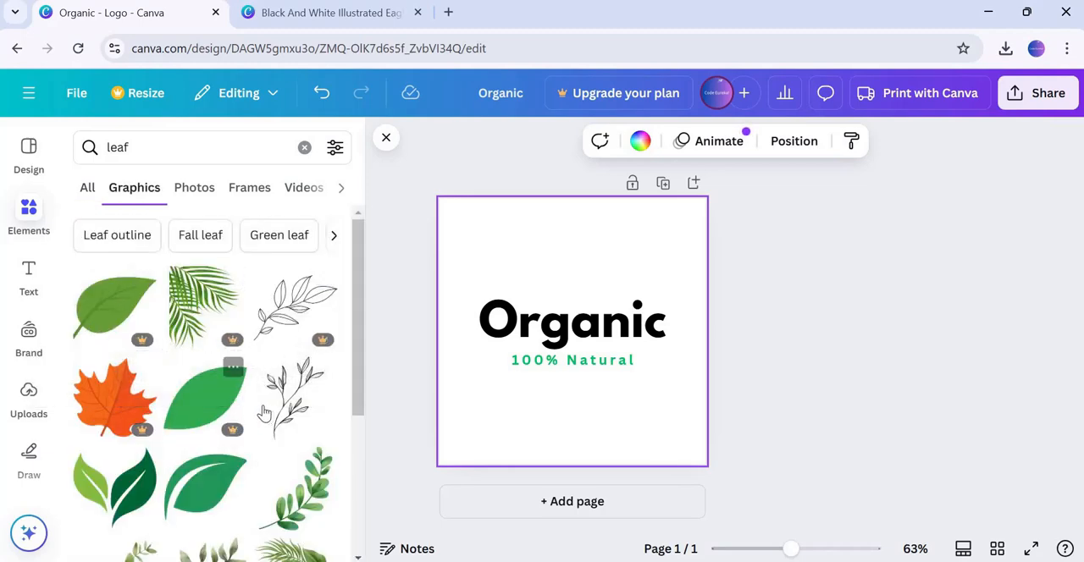
scroll(187, 364, down, 3)
scroll(201, 381, down, 4)
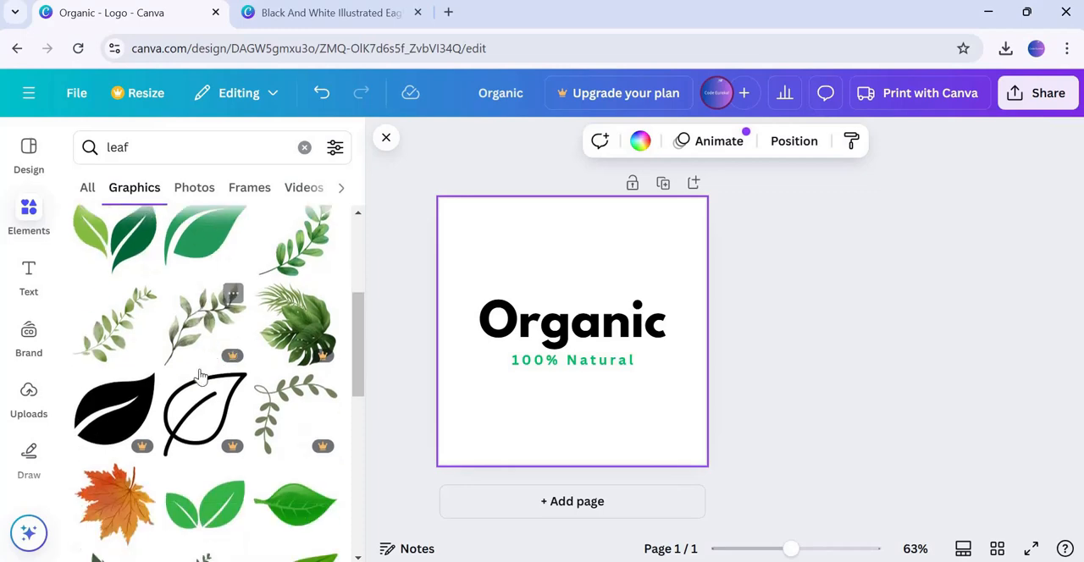
scroll(254, 432, up, 2)
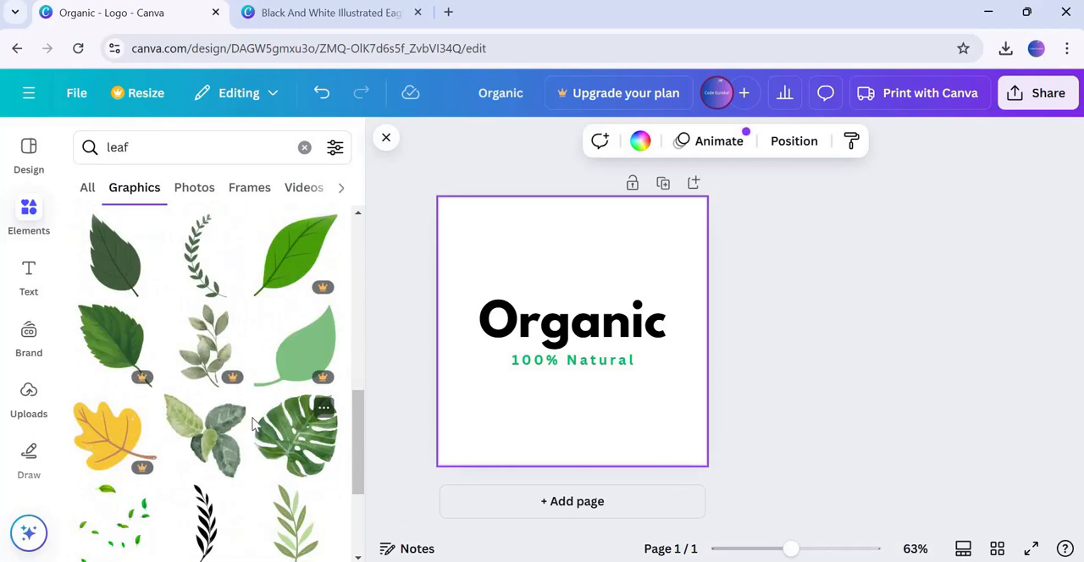
drag(212, 432, 493, 259)
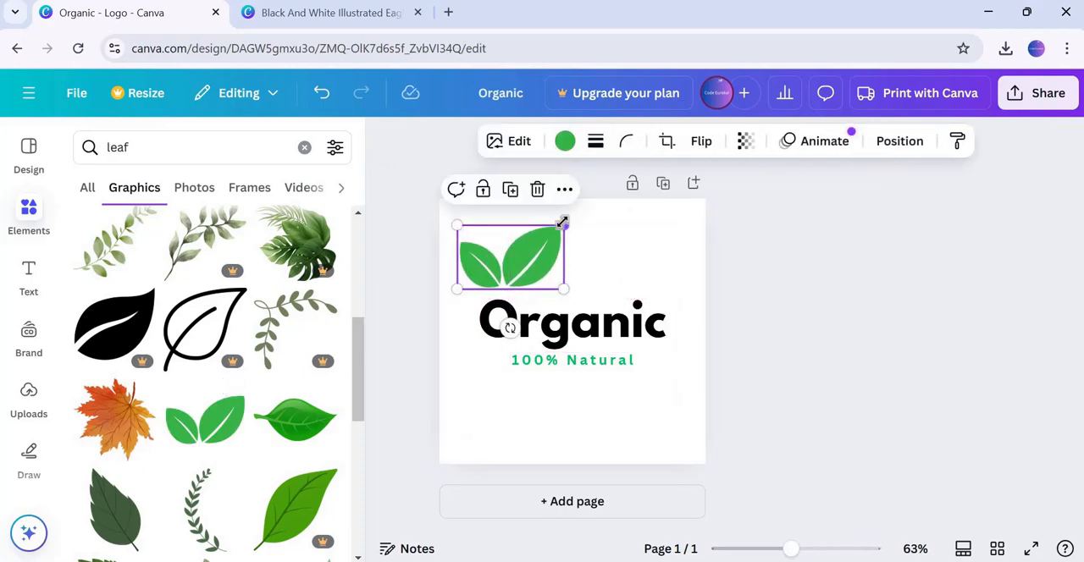
Shrink the leaf graphic and recolour it with the green from the document colours
drag(562, 222, 532, 247)
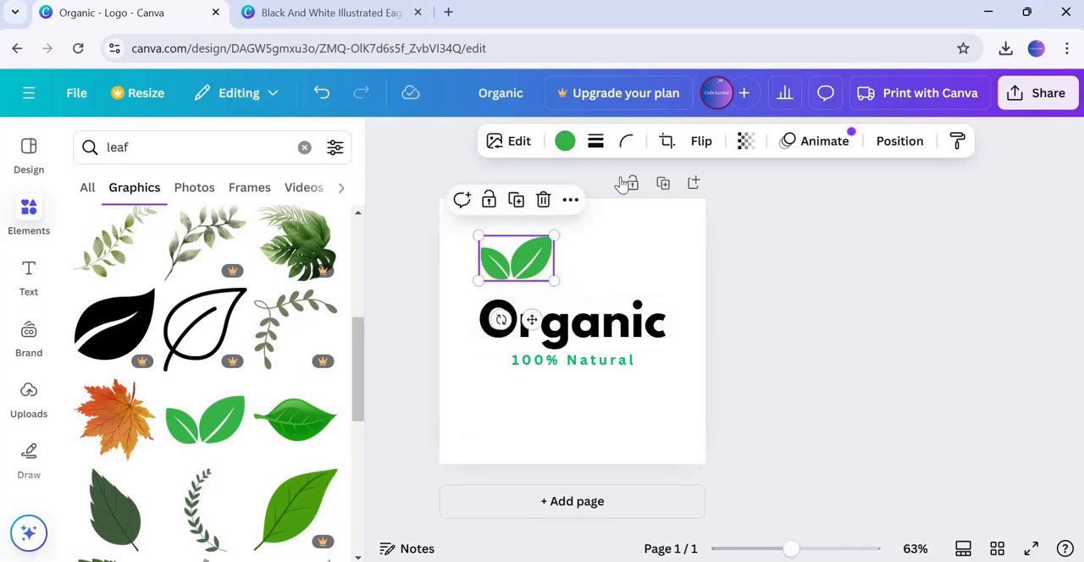
click(566, 144)
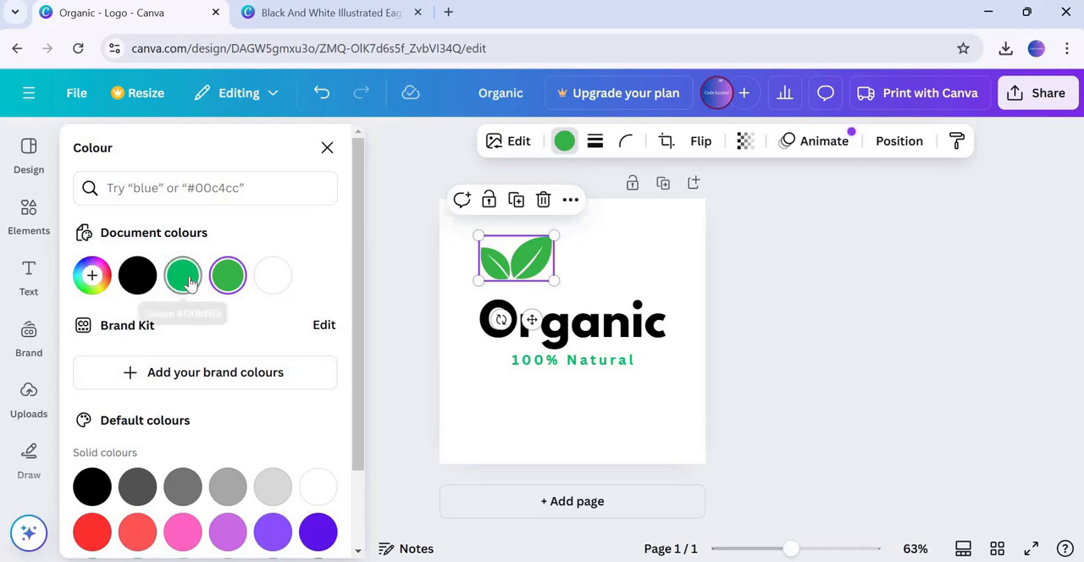
click(183, 275)
click(523, 279)
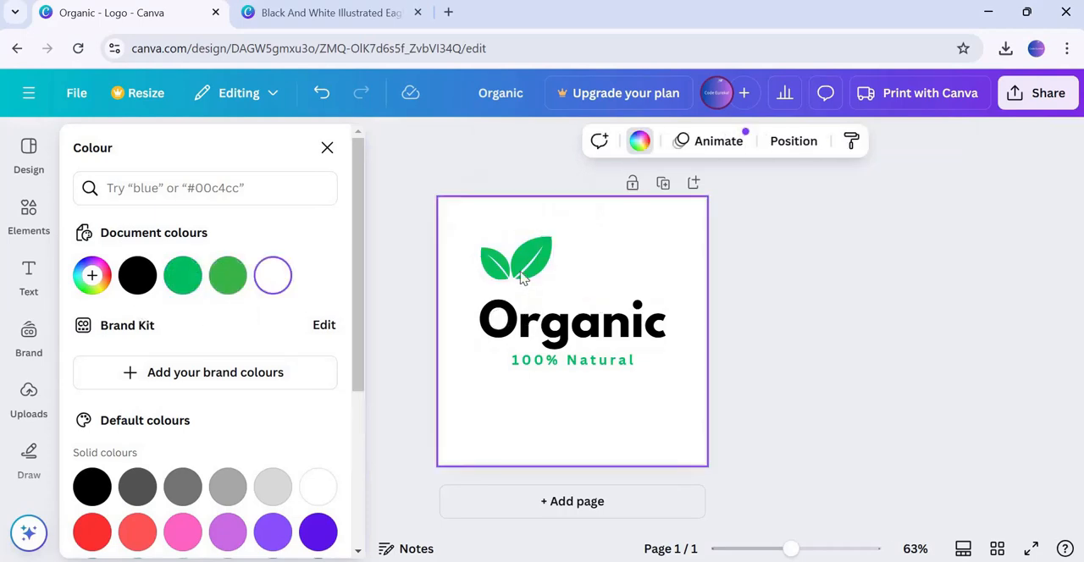
click(522, 280)
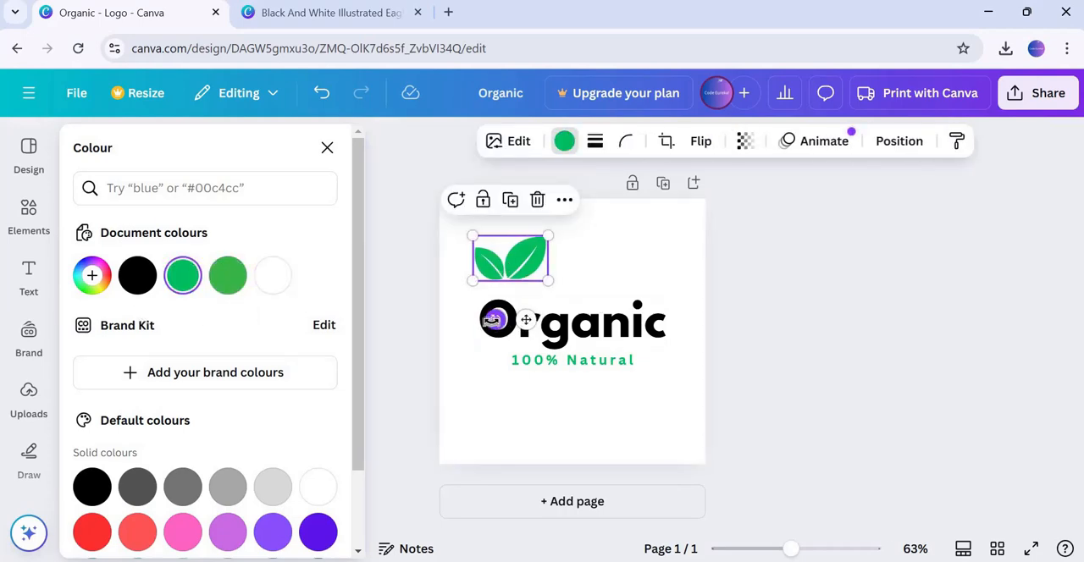
Rotate the leaf graphic about -19° and position it sprouting from the heading's O
drag(500, 261, 500, 250)
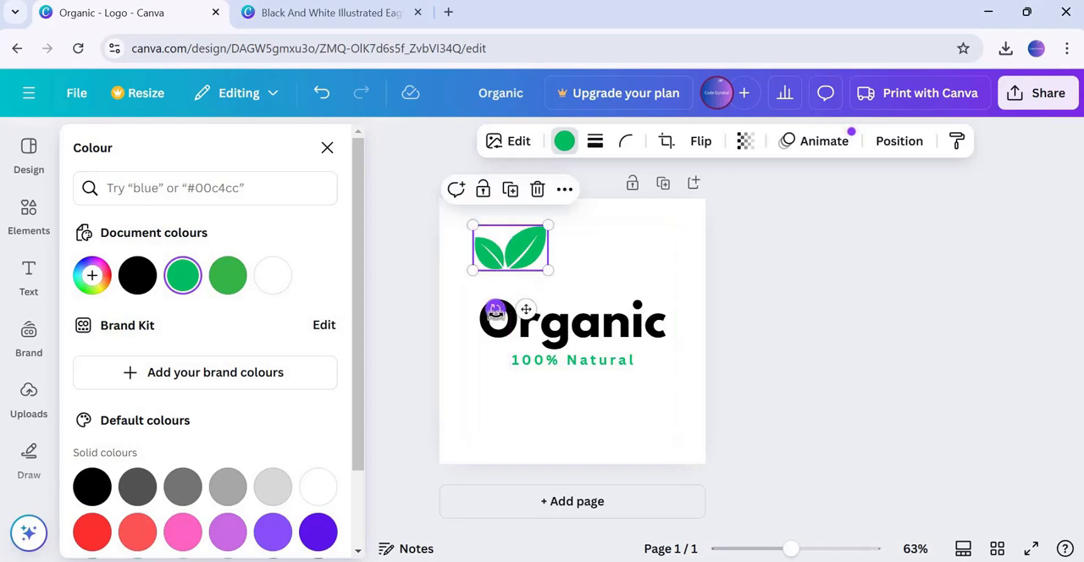
drag(495, 312, 517, 314)
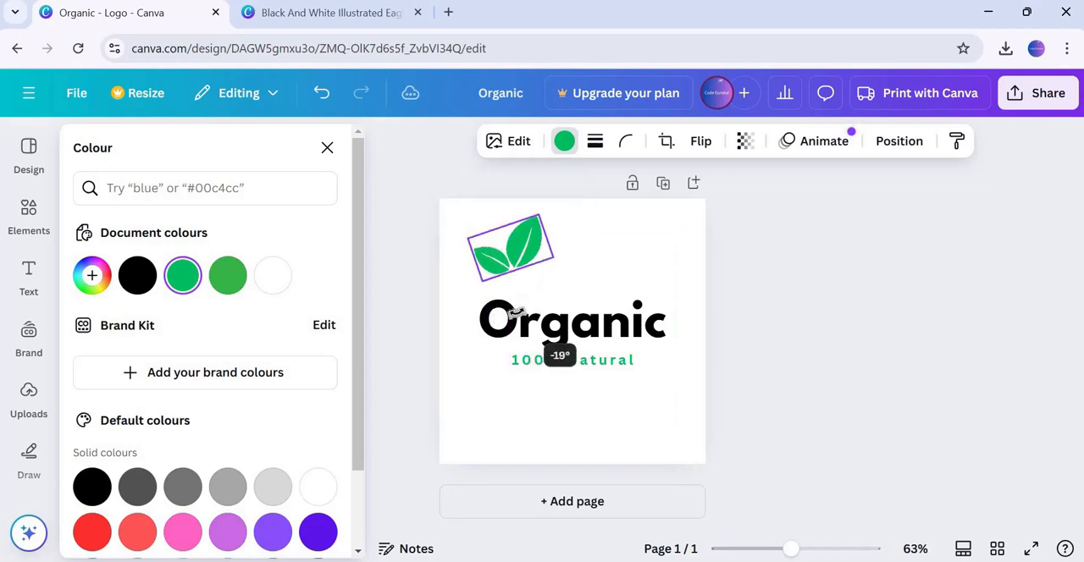
click(575, 208)
drag(523, 246, 503, 275)
click(590, 260)
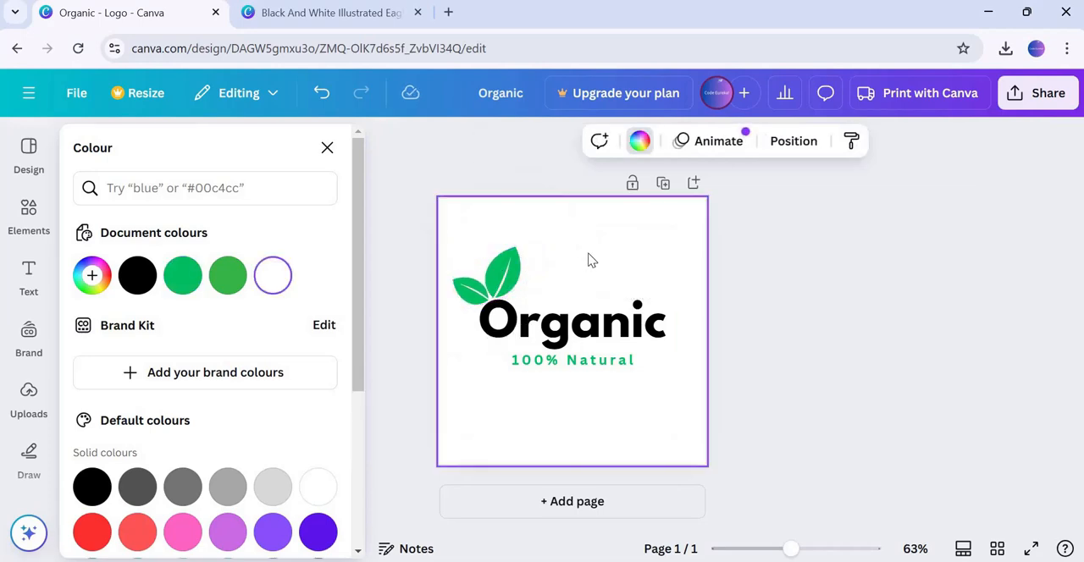
click(520, 268)
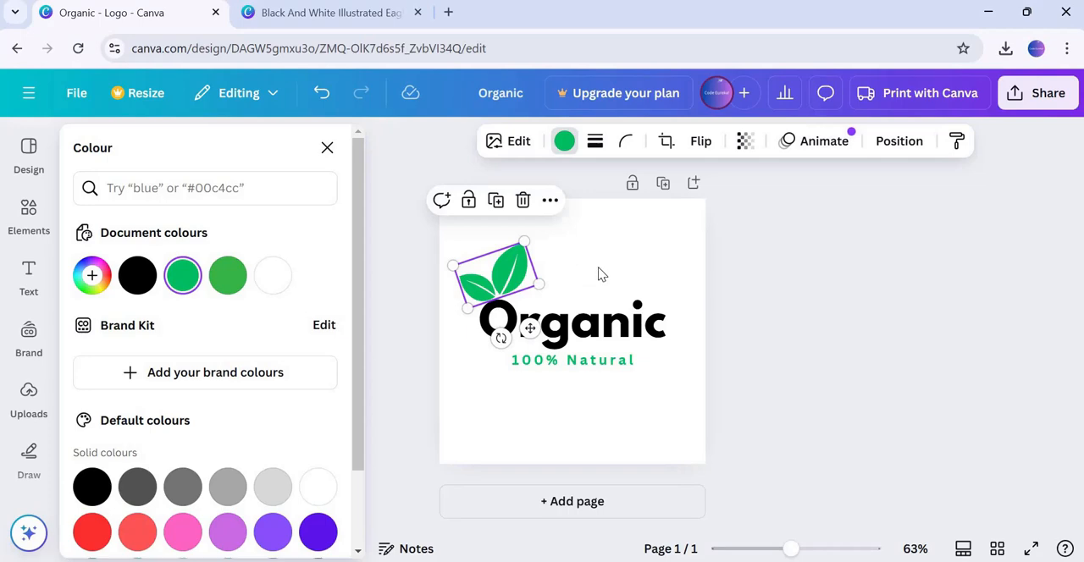
click(599, 273)
click(523, 272)
click(948, 278)
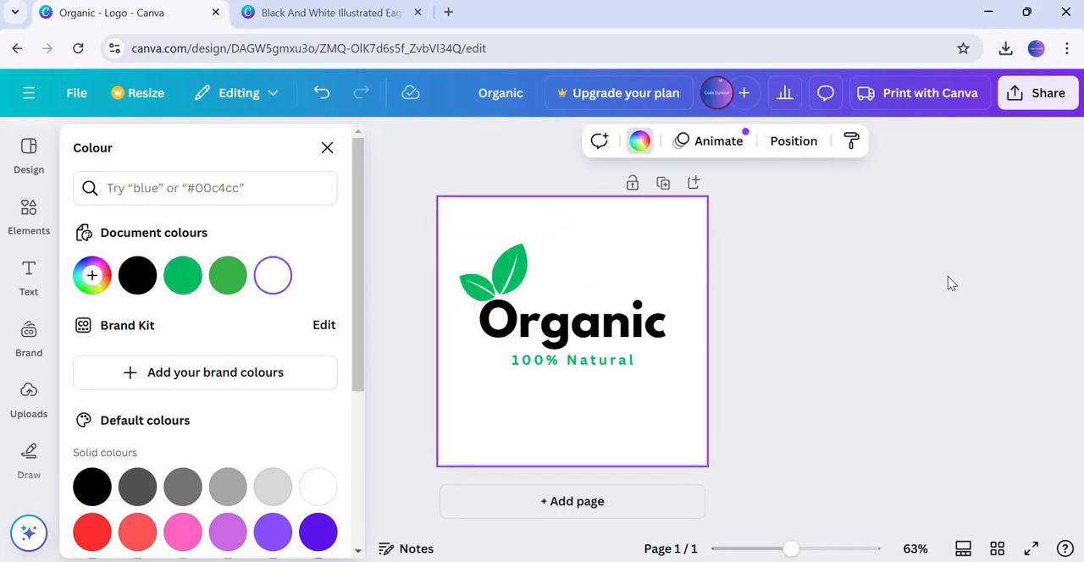
click(512, 269)
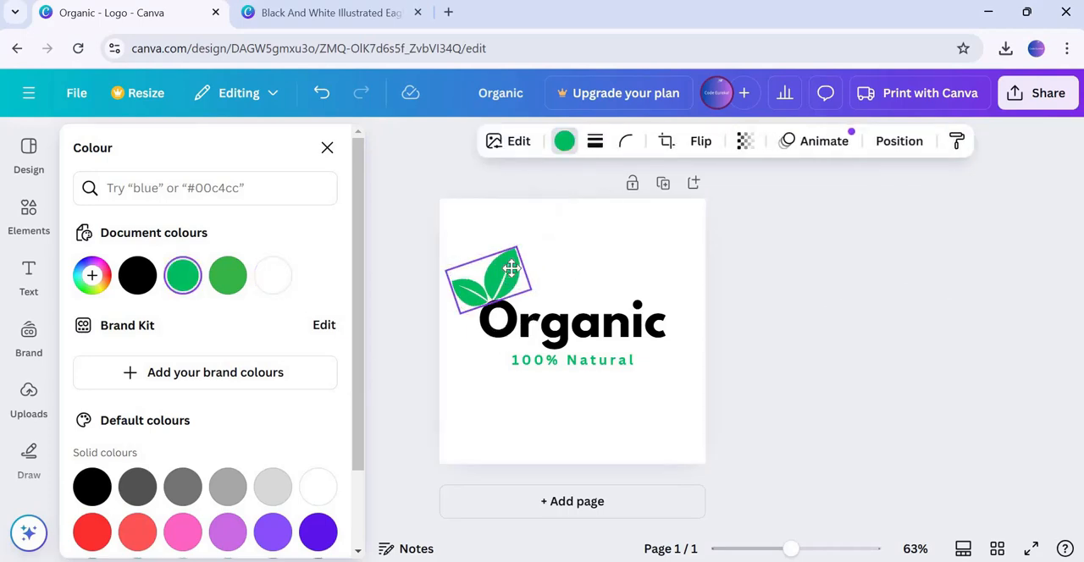
click(602, 280)
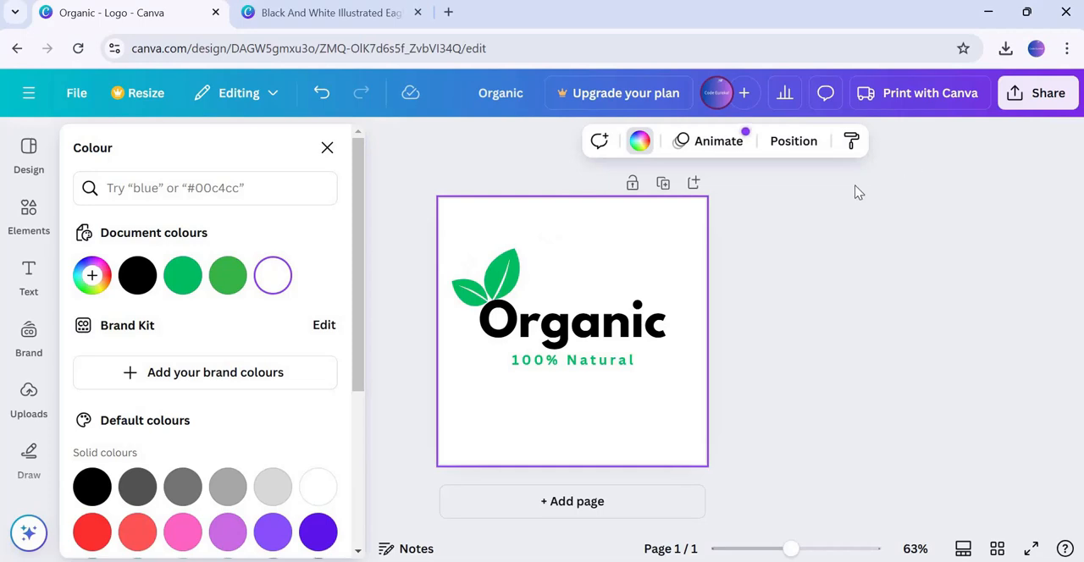
Download the design as a JPG file
click(1045, 93)
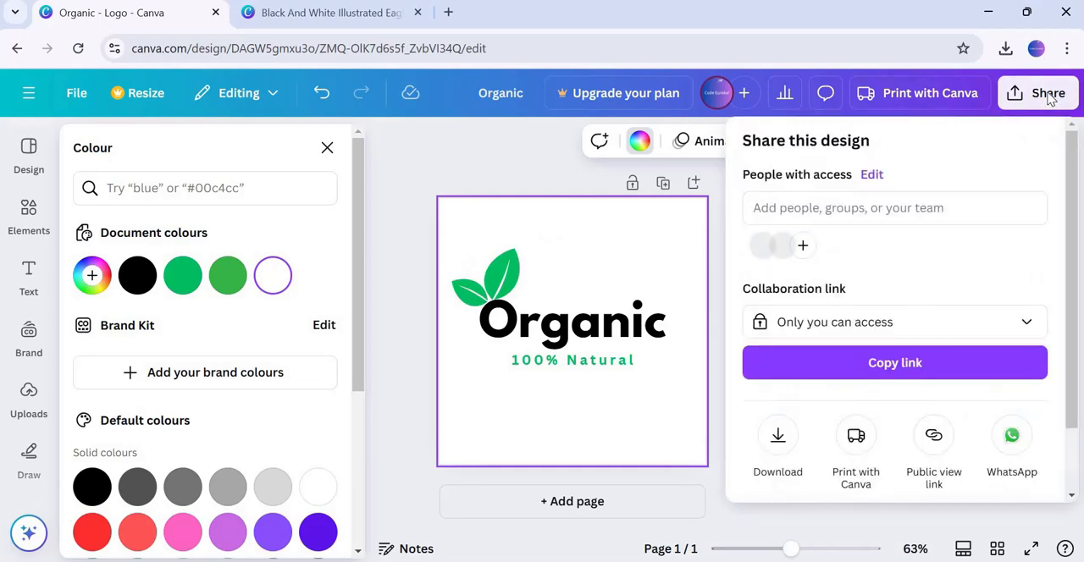
click(777, 437)
click(891, 218)
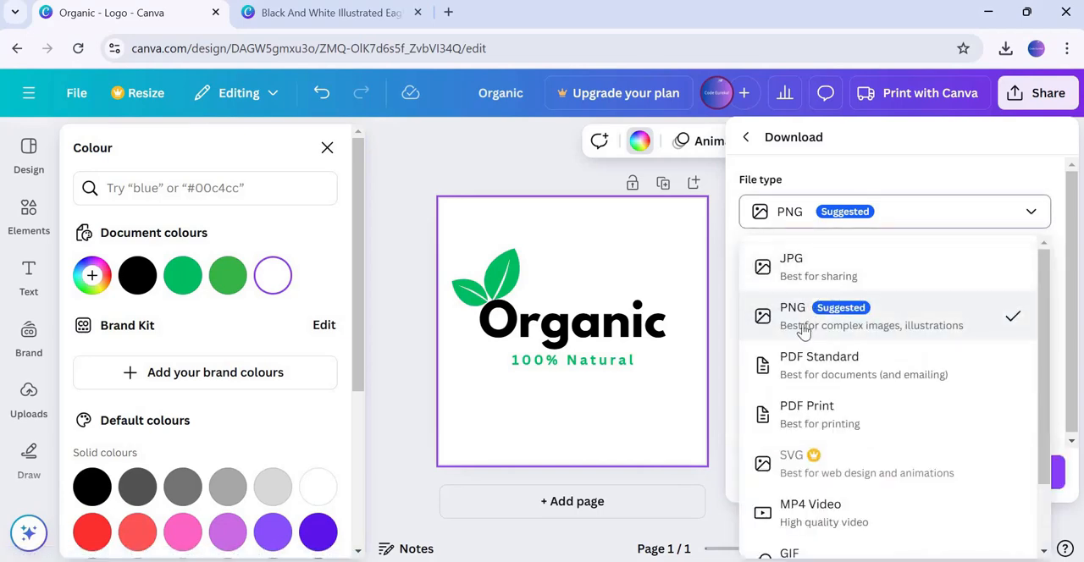
click(805, 273)
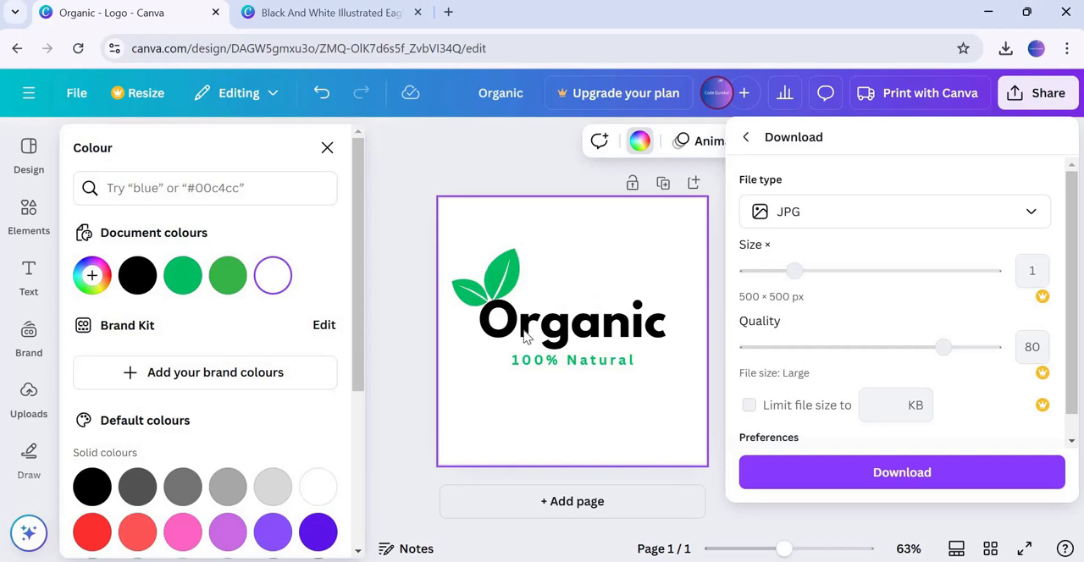
click(899, 477)
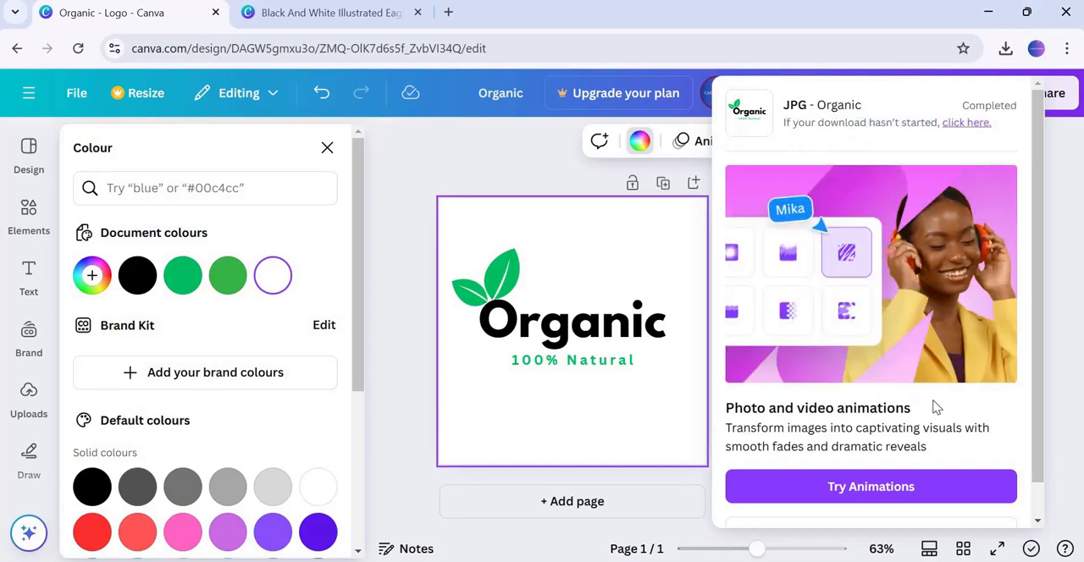
Open the downloaded JPG from the browser's download history to check it, then close the viewer
click(1006, 49)
click(815, 127)
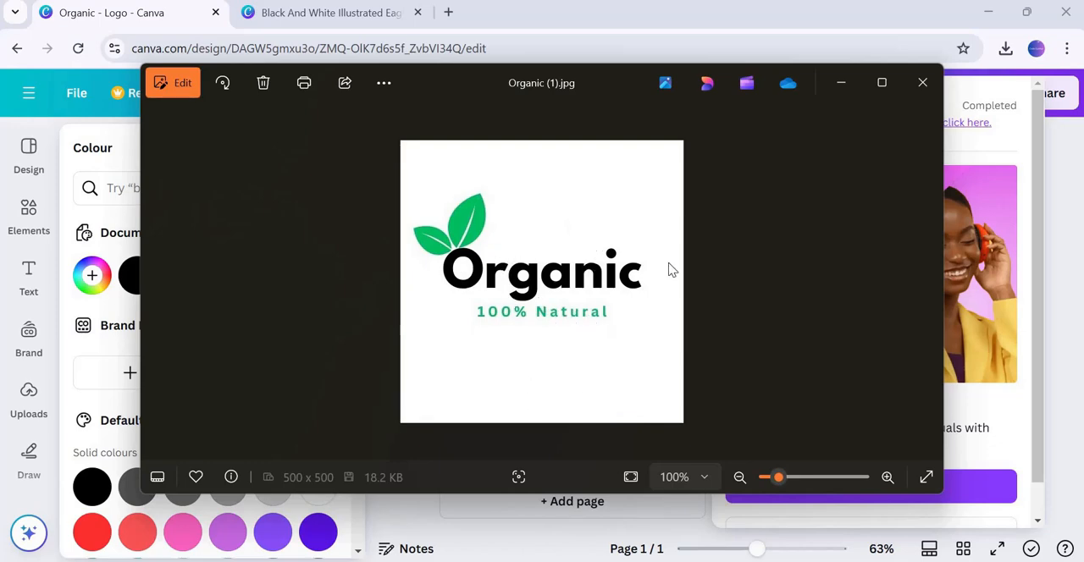
click(922, 82)
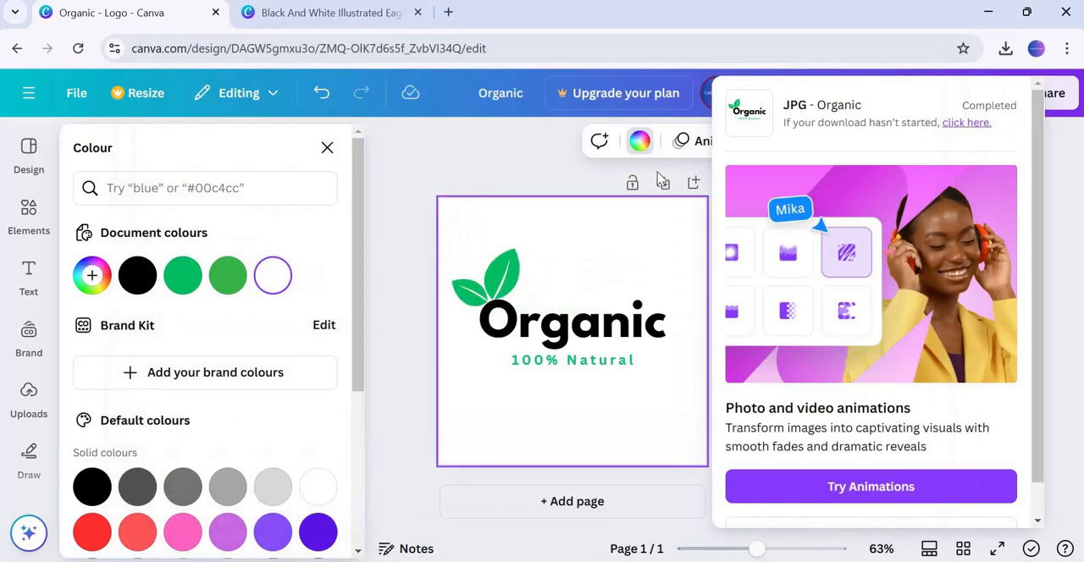
Close the download popup and open the Mockups app from the apps list
click(457, 154)
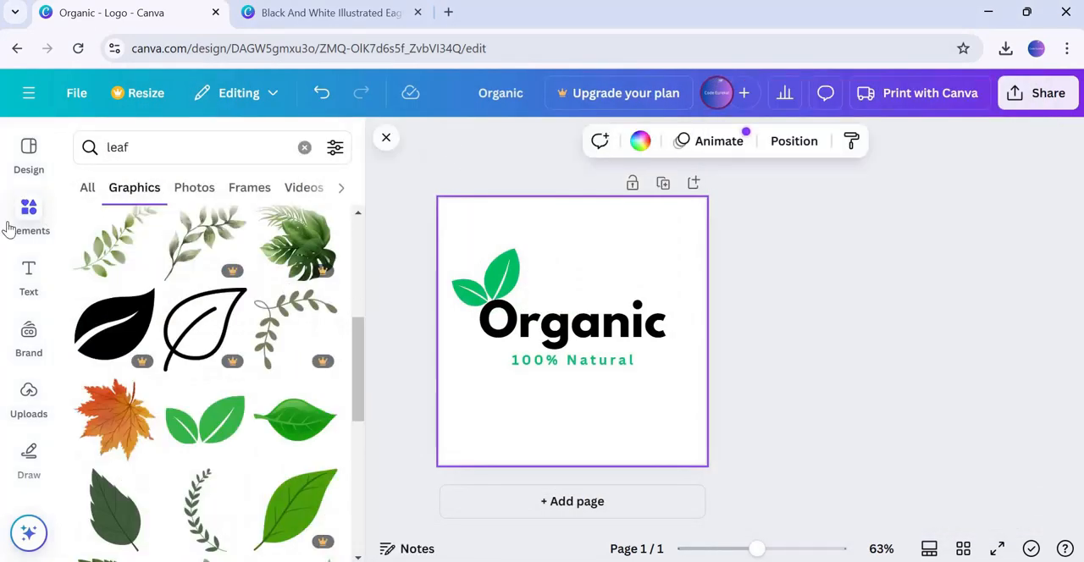
scroll(56, 251, down, 3)
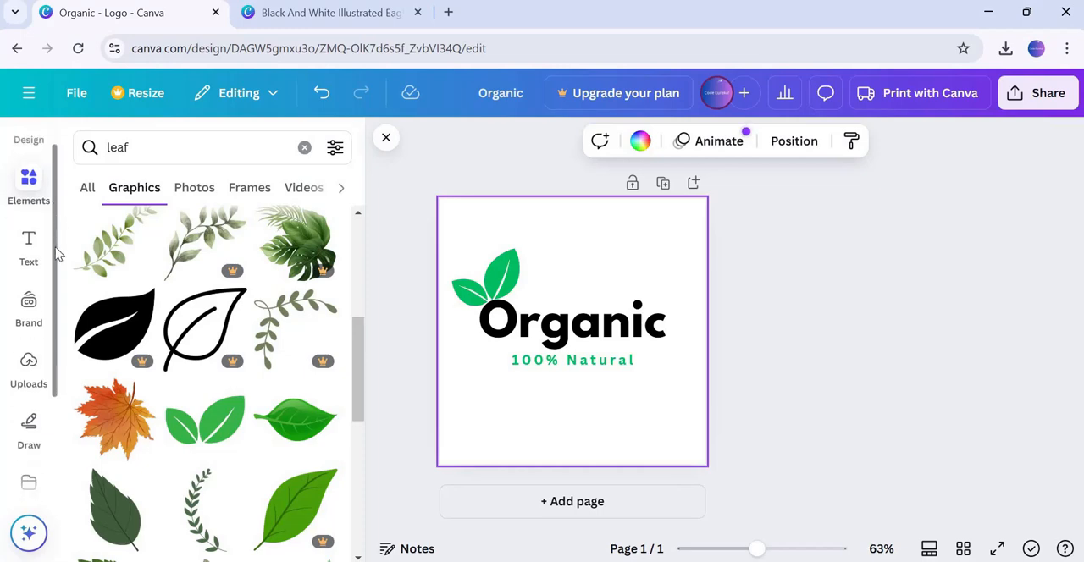
scroll(52, 377, down, 1)
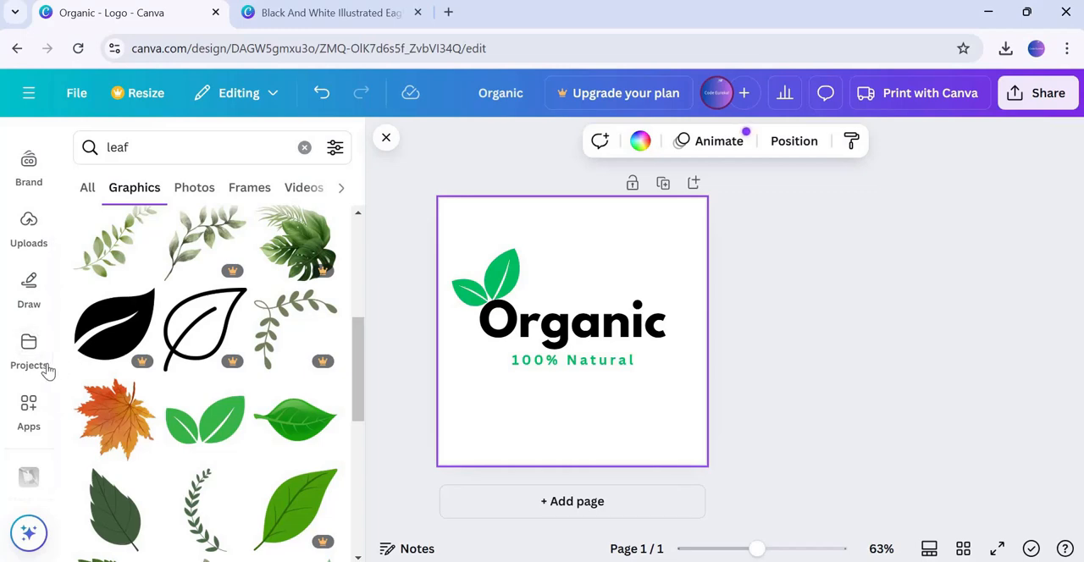
scroll(56, 389, down, 1)
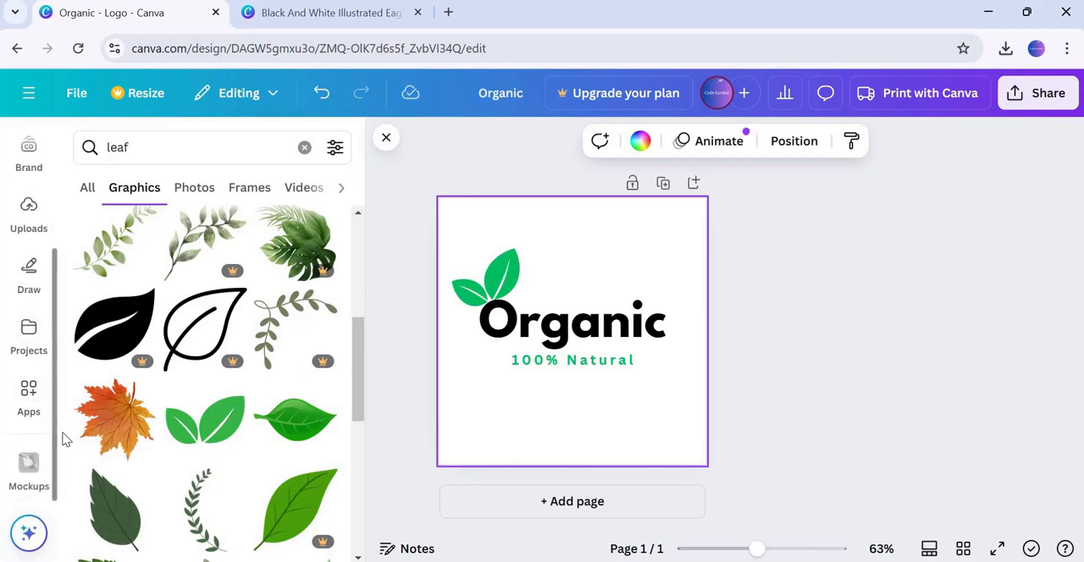
click(30, 395)
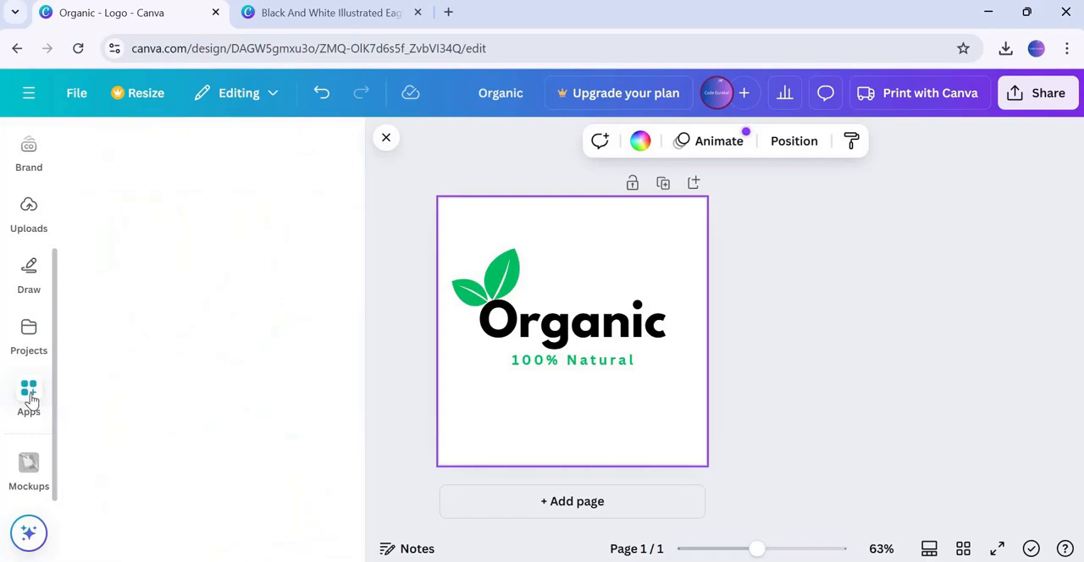
scroll(270, 271, down, 2)
scroll(267, 273, down, 8)
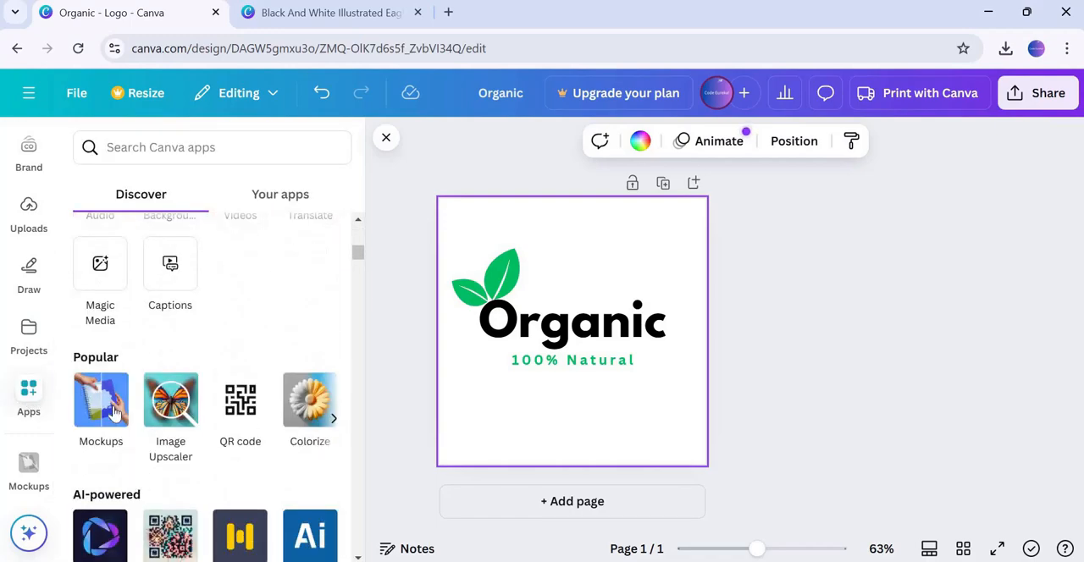
click(109, 421)
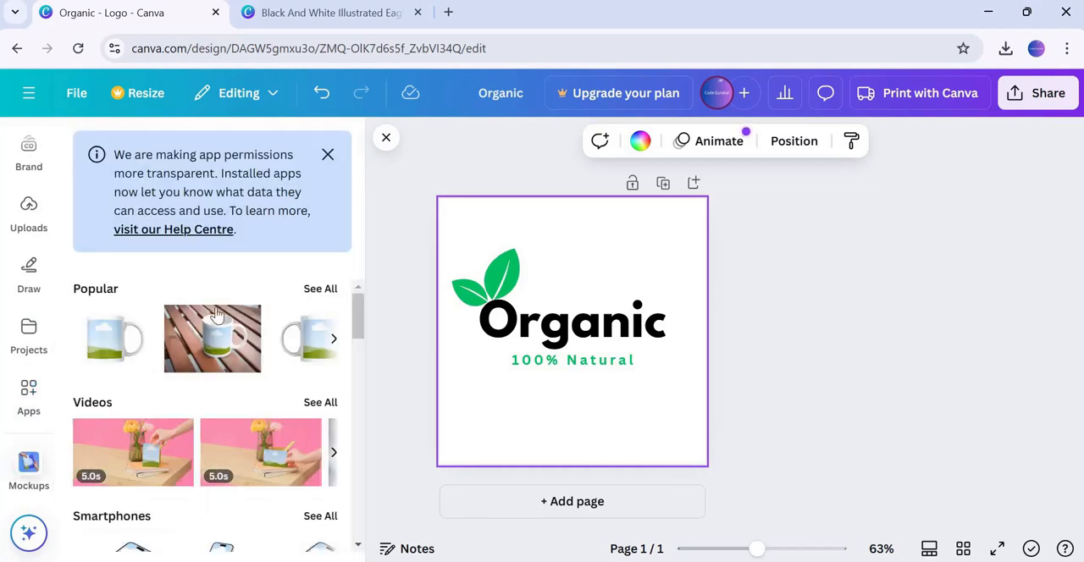
Browse the mockup categories and open the full set of Packaging mockups
scroll(169, 348, down, 1)
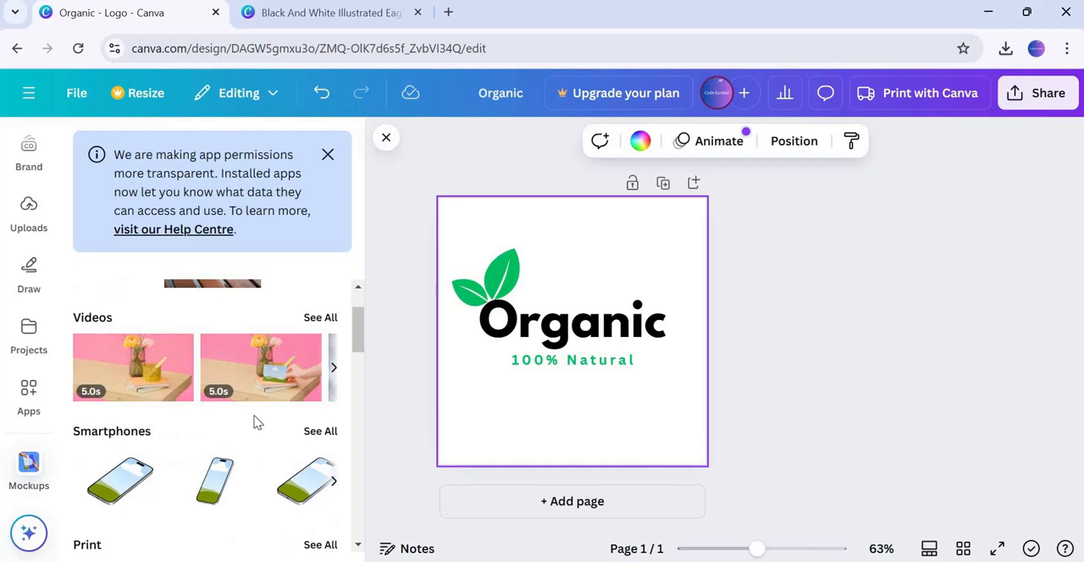
scroll(204, 398, down, 2)
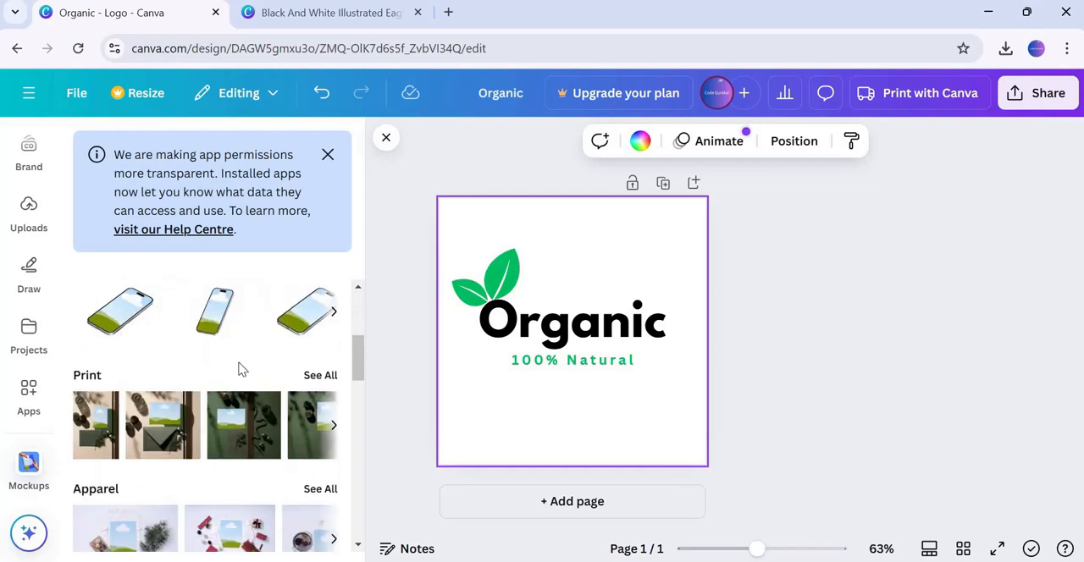
scroll(239, 369, down, 1)
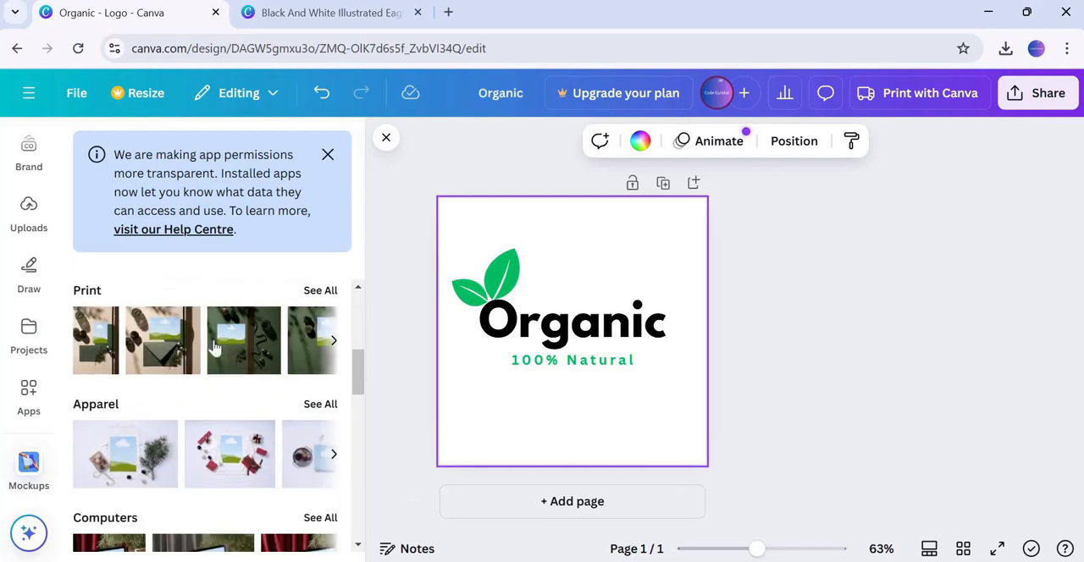
scroll(212, 346, down, 2)
scroll(213, 346, up, 1)
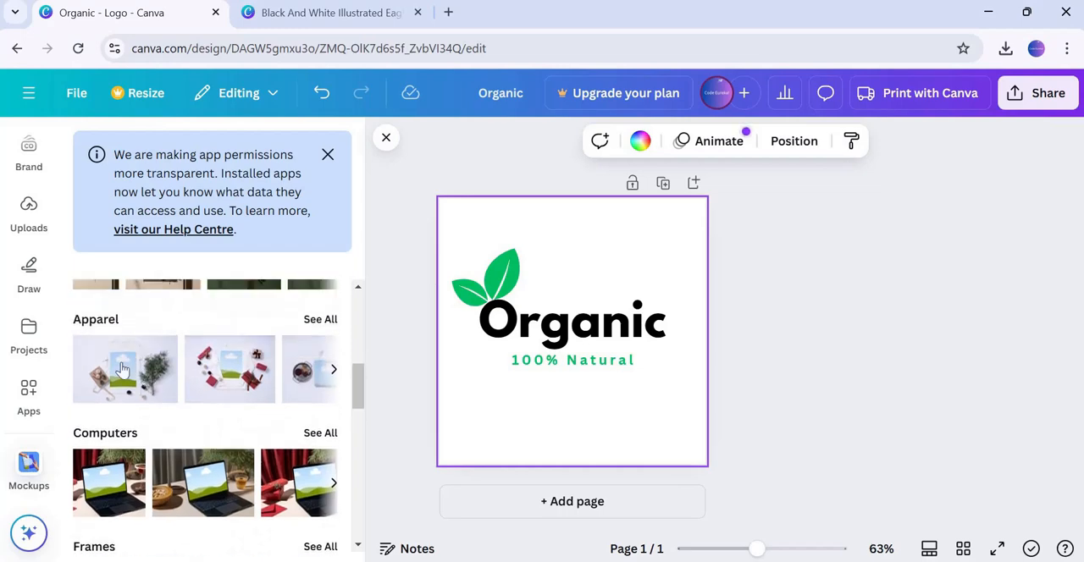
scroll(148, 416, down, 1)
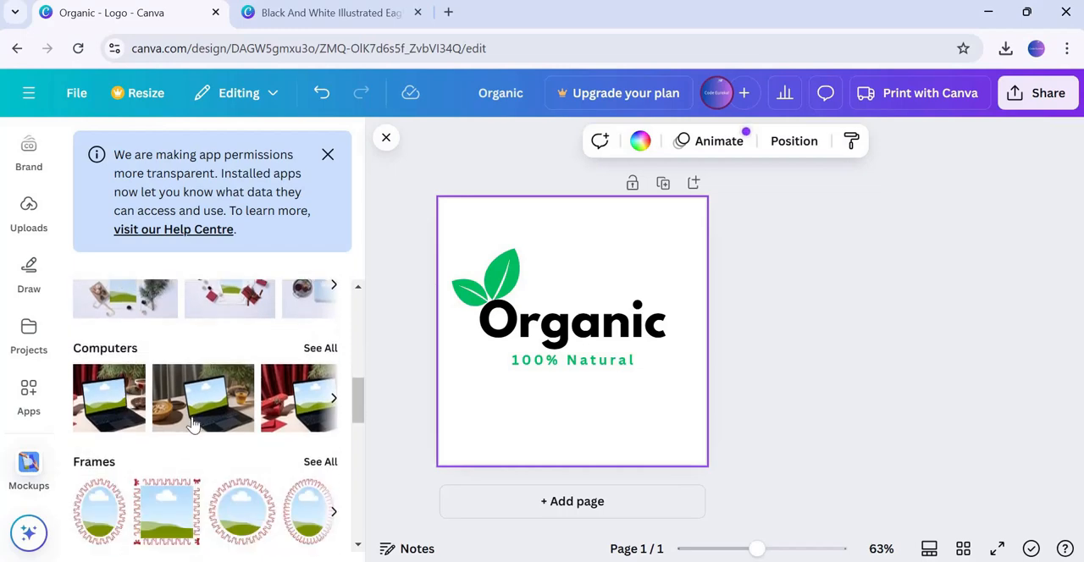
scroll(202, 414, down, 1)
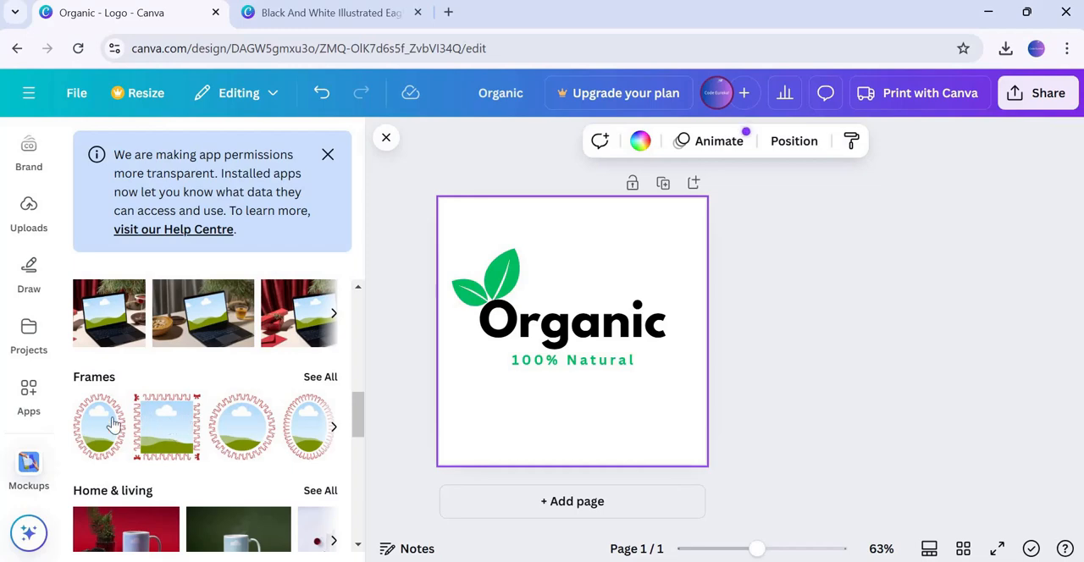
scroll(169, 414, down, 2)
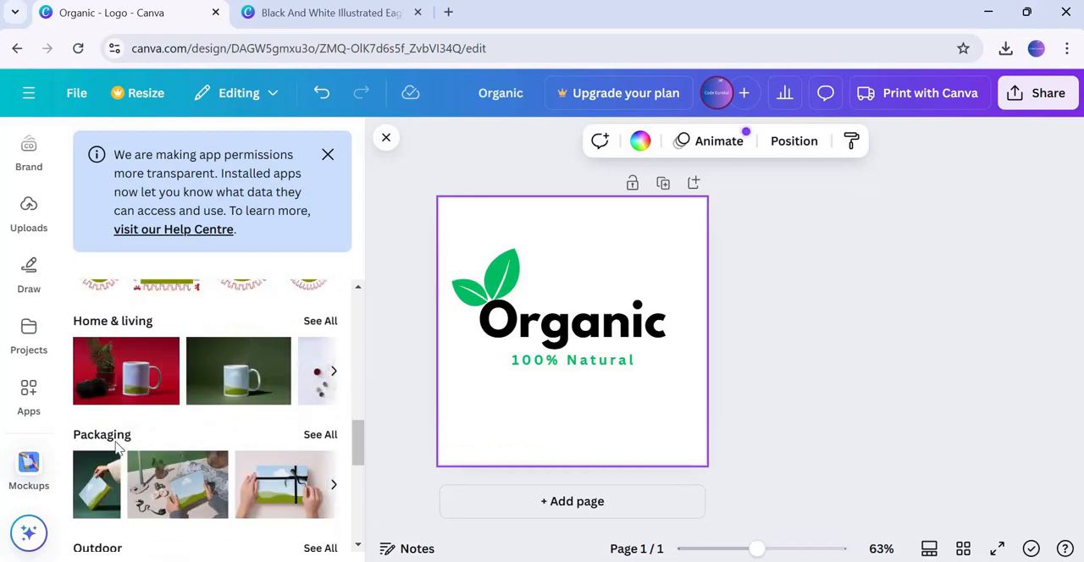
click(320, 435)
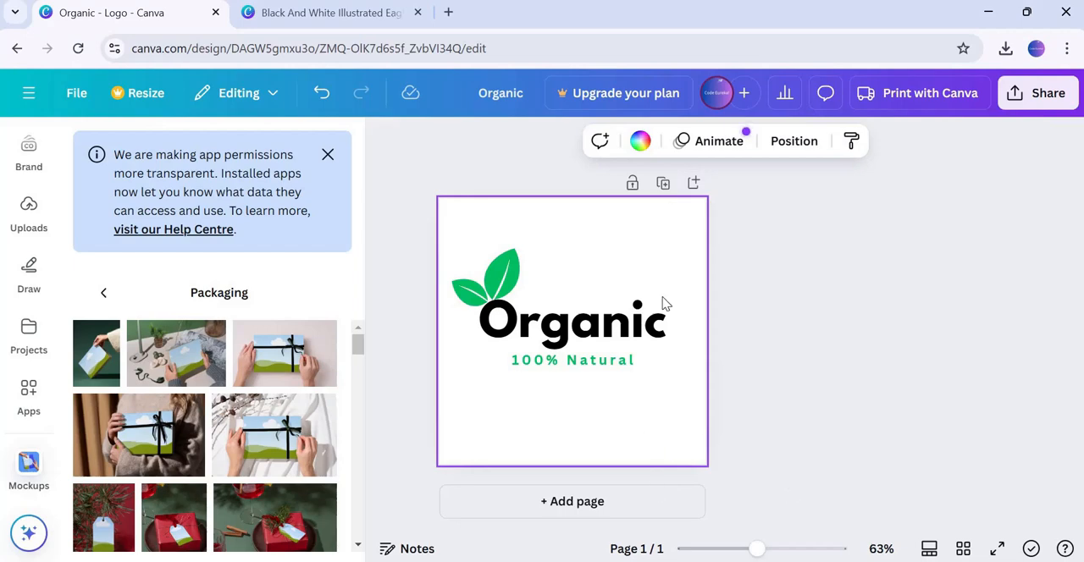
Add a new page and place the hand-holding paper bag packaging mockup on it
click(694, 185)
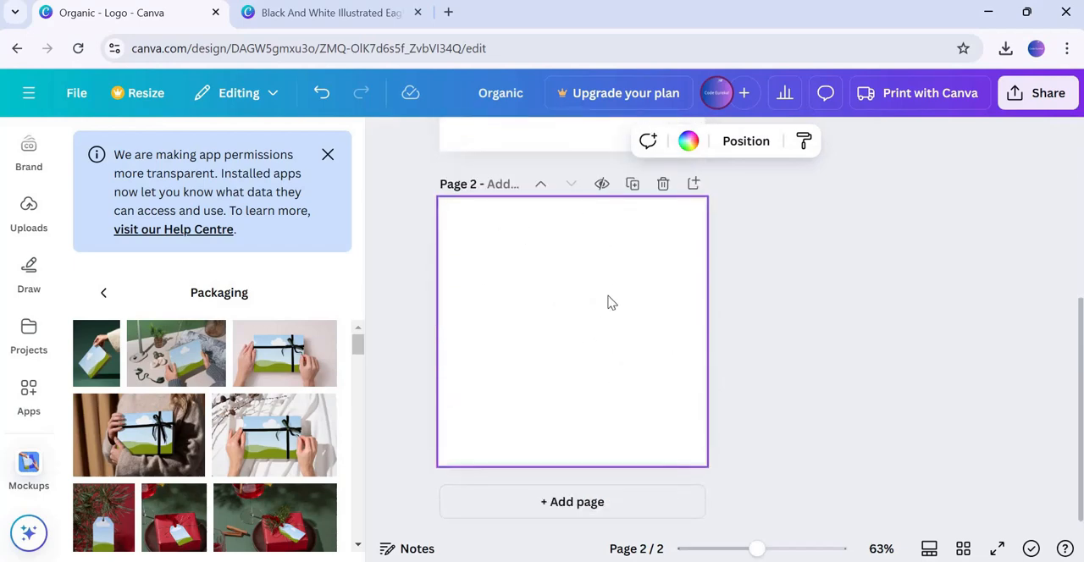
scroll(169, 388, down, 5)
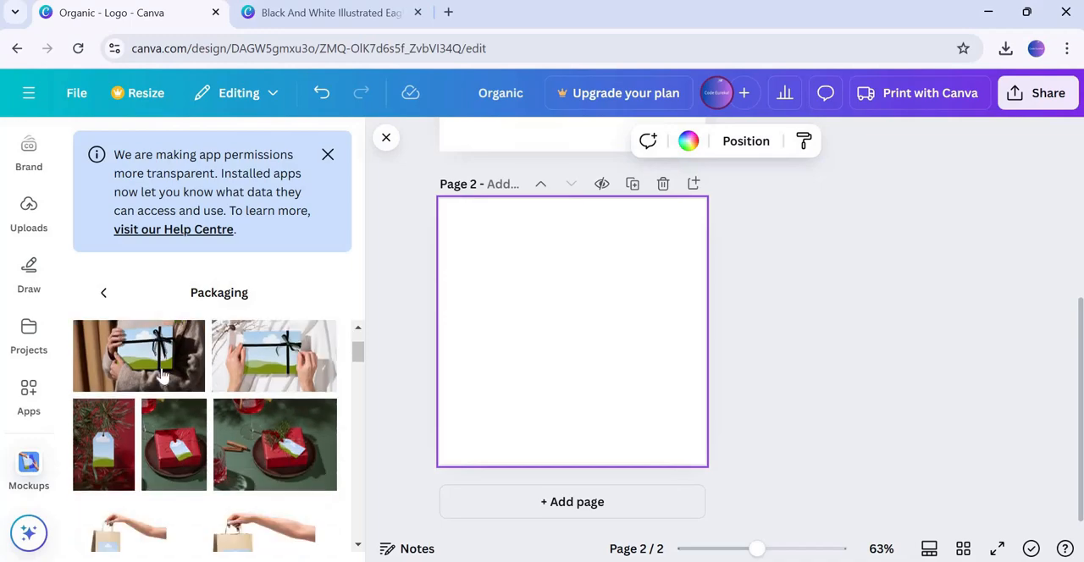
scroll(292, 436, up, 1)
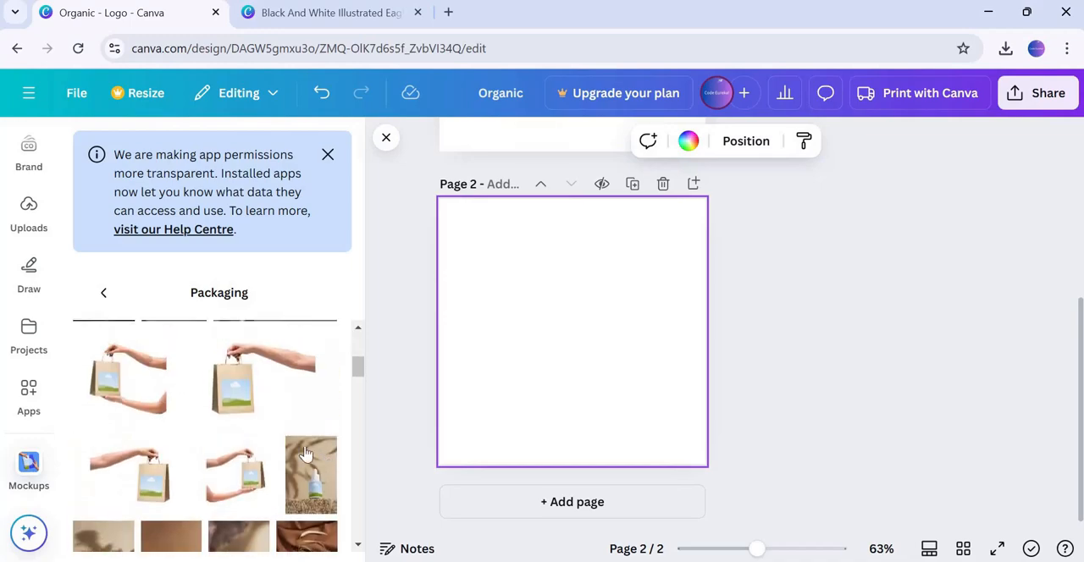
scroll(271, 438, down, 4)
scroll(267, 432, up, 3)
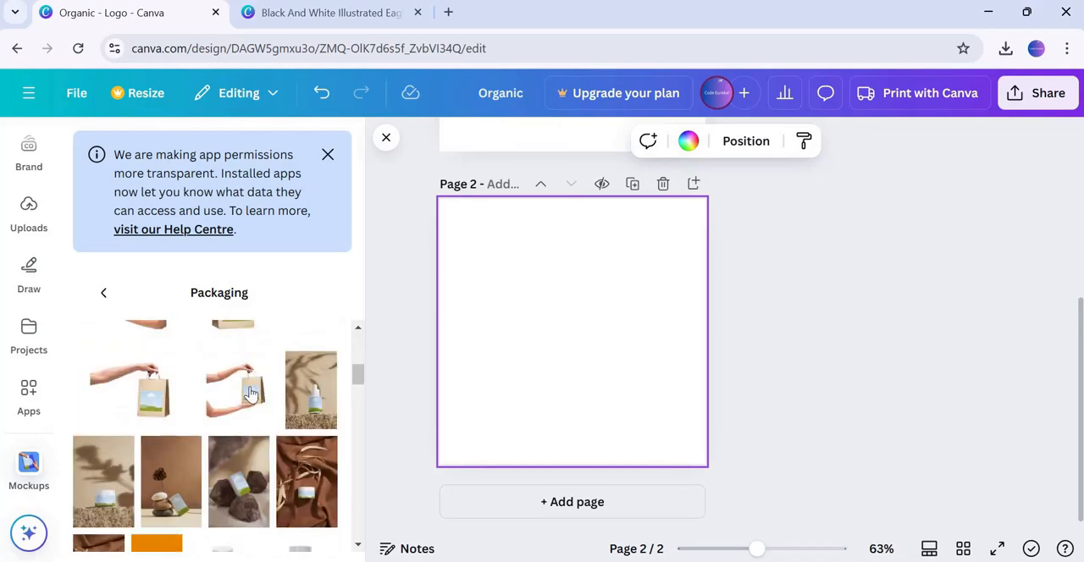
scroll(256, 408, up, 1)
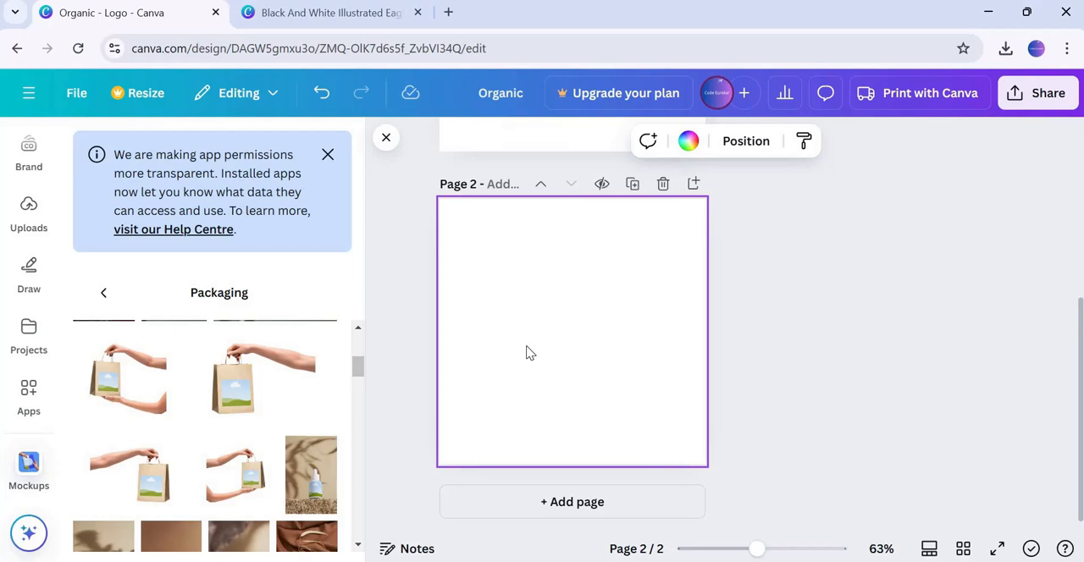
click(639, 391)
click(571, 353)
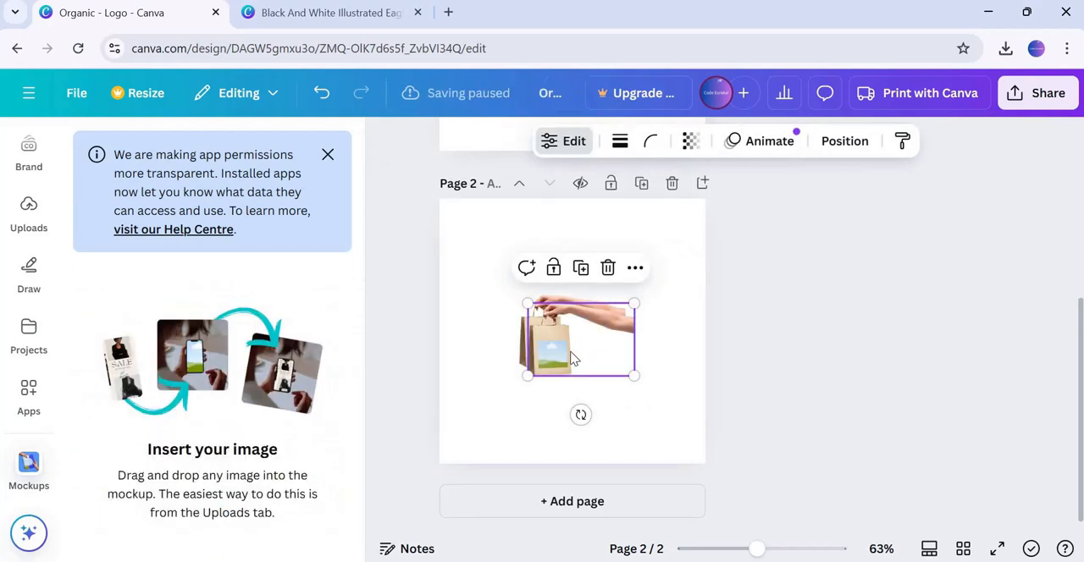
Enlarge the bag mockup to about 597 × 409 so it fills the second page
drag(570, 359, 562, 350)
click(646, 387)
click(581, 358)
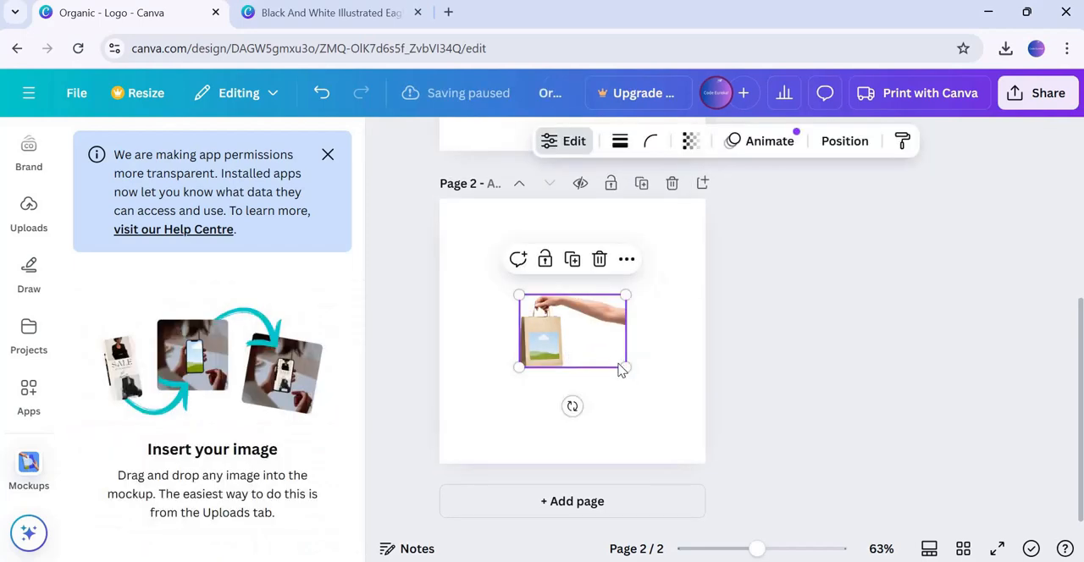
drag(623, 364, 704, 420)
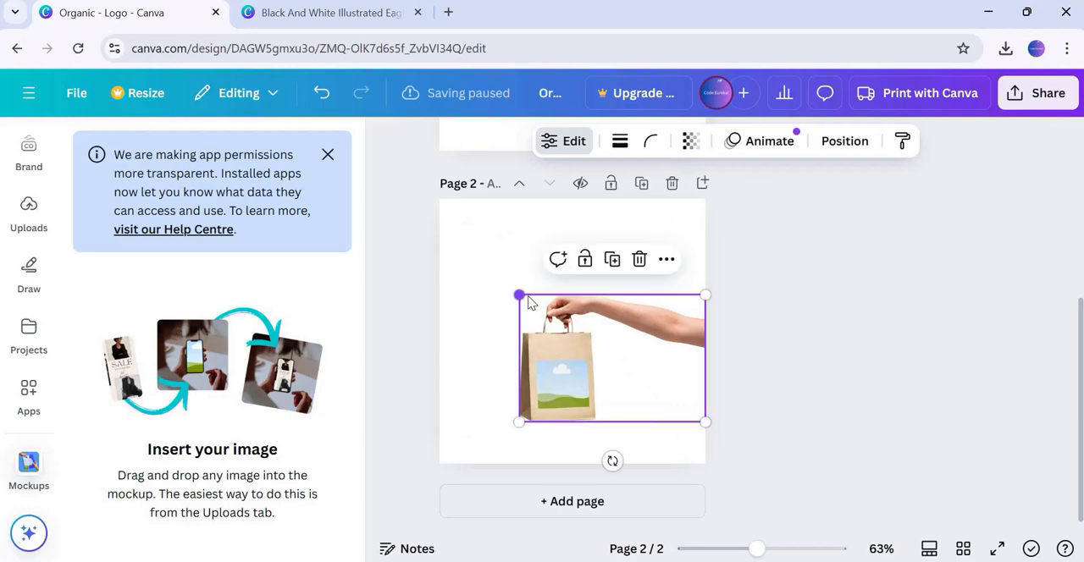
drag(519, 295, 445, 203)
drag(519, 343, 567, 322)
drag(752, 402, 795, 432)
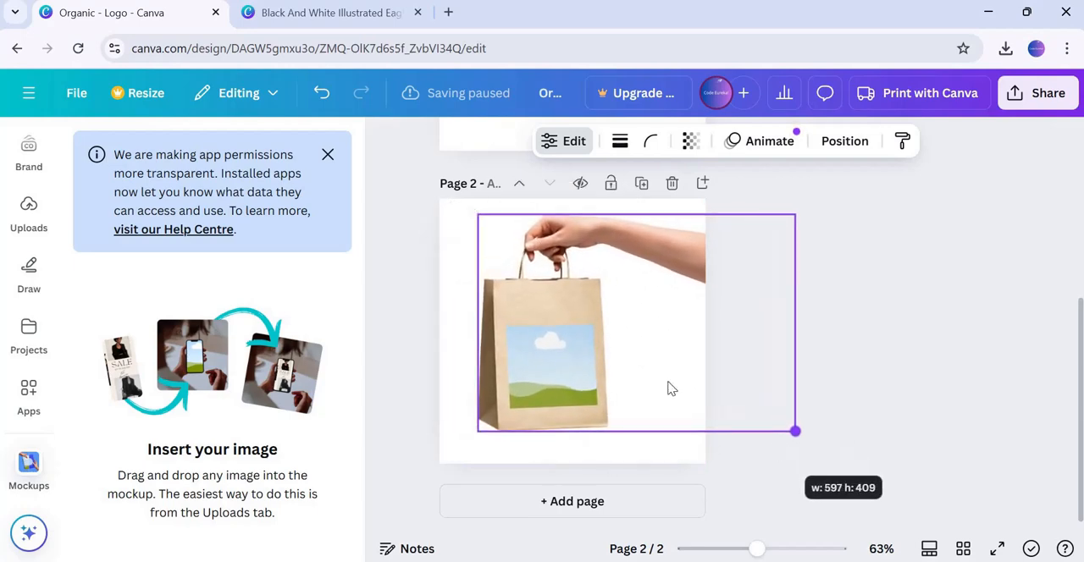
click(417, 376)
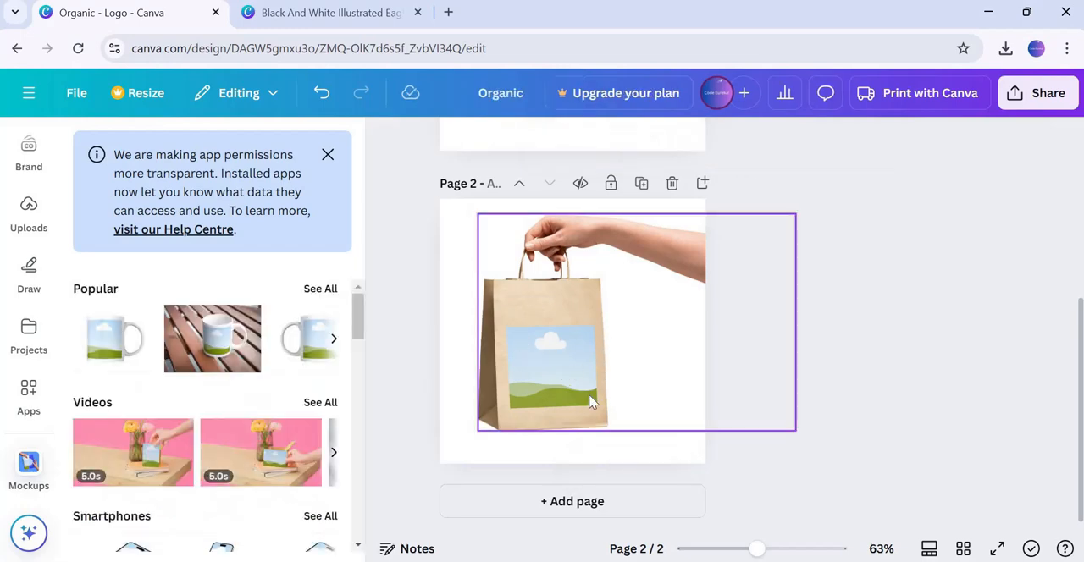
Add a third page and open the full set of Packaging mockups
click(701, 183)
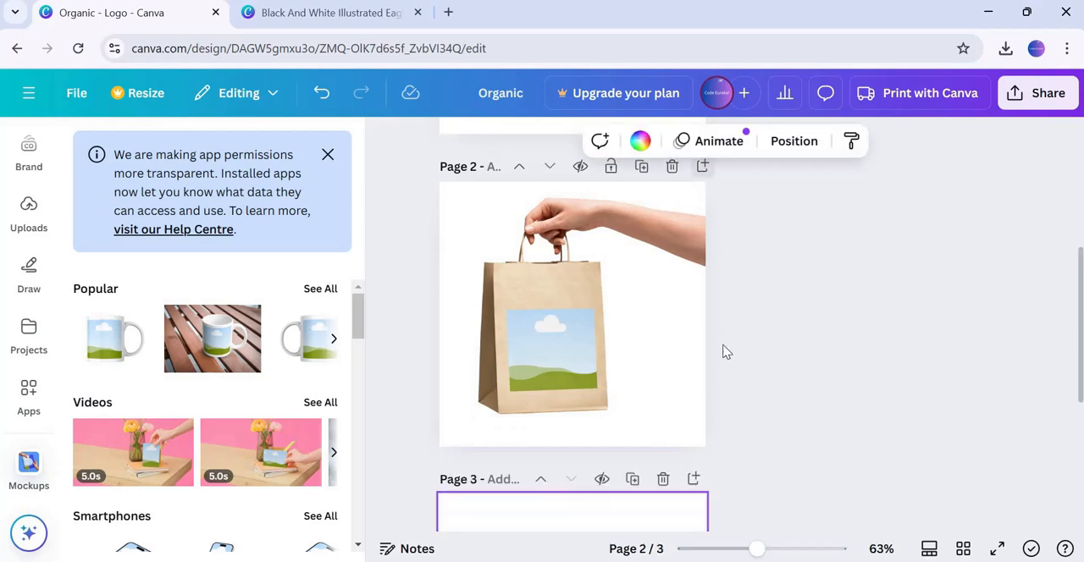
scroll(259, 401, down, 2)
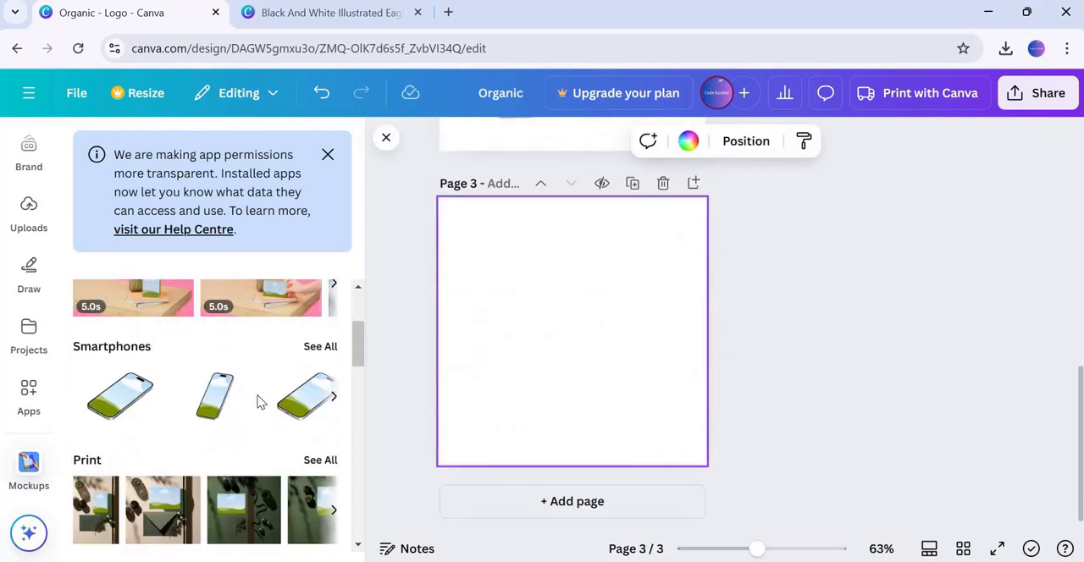
scroll(259, 402, down, 6)
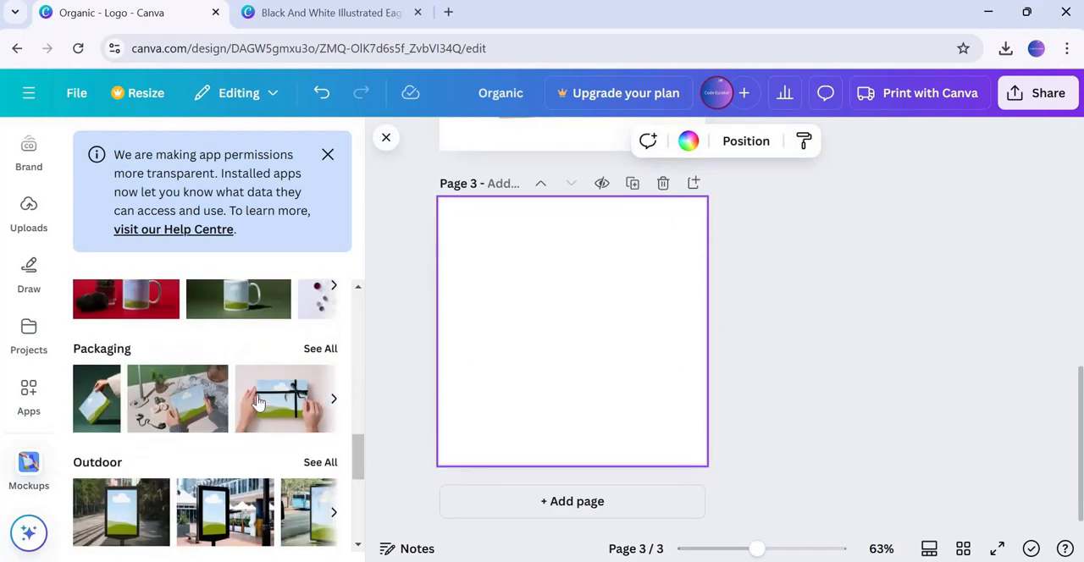
scroll(259, 401, down, 2)
scroll(259, 399, down, 2)
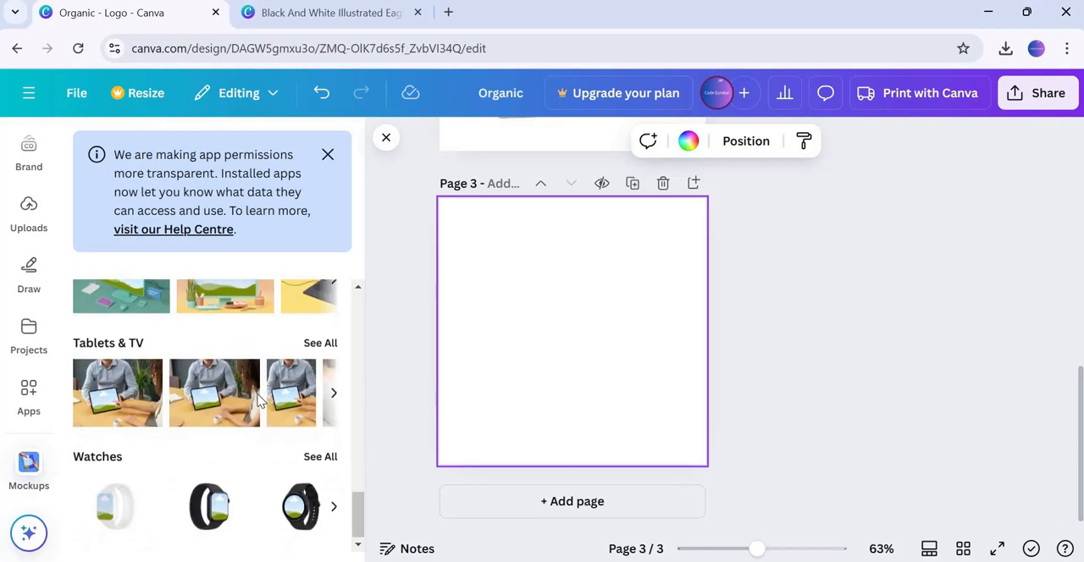
scroll(263, 394, up, 4)
click(320, 339)
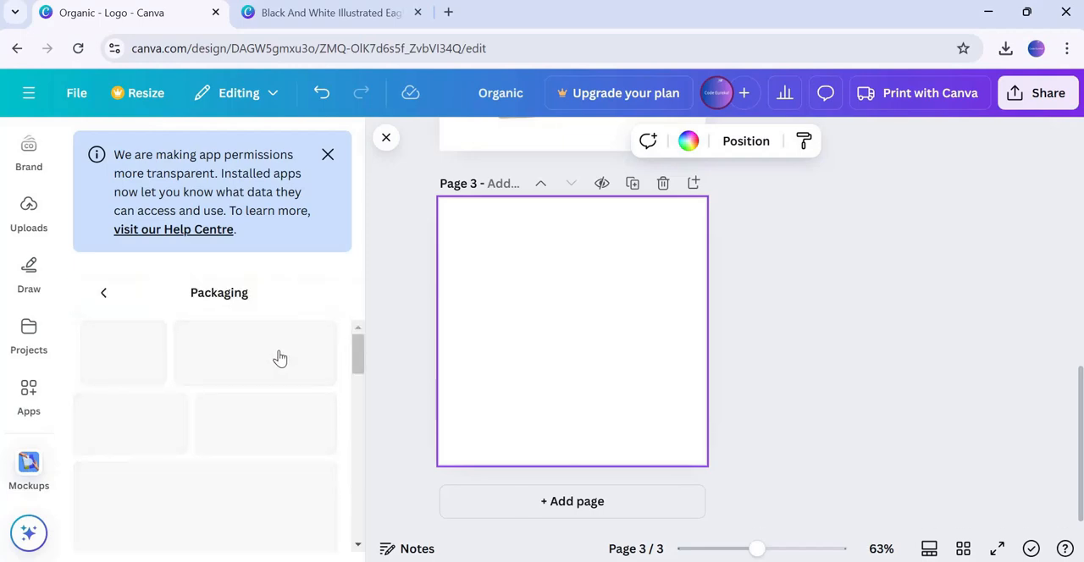
Place the kraft stand-up pouch mockup on page three and enlarge it to fill the page
scroll(290, 380, down, 5)
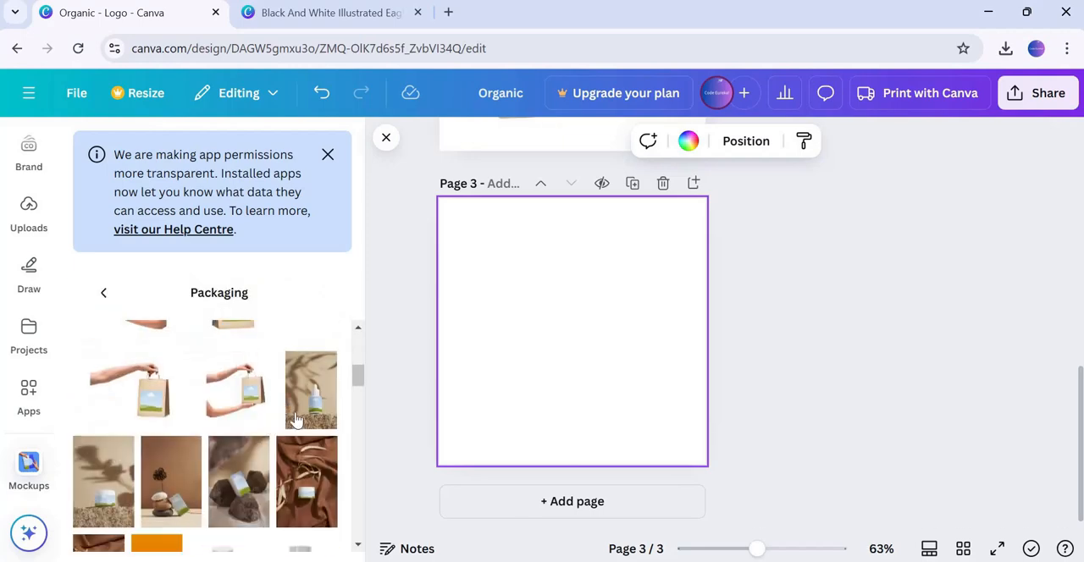
scroll(249, 487, down, 2)
scroll(234, 447, down, 5)
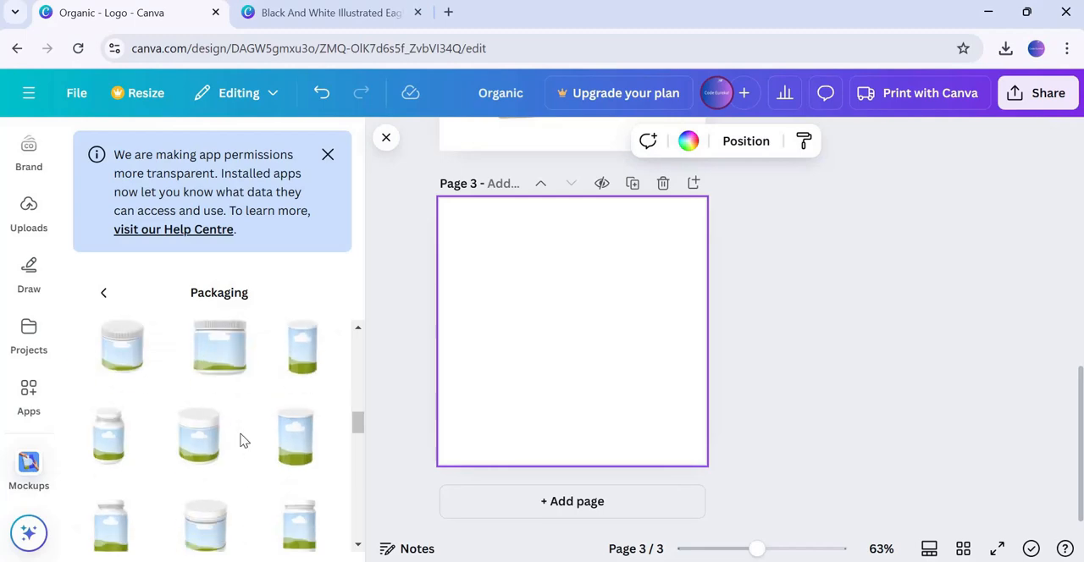
scroll(246, 440, down, 2)
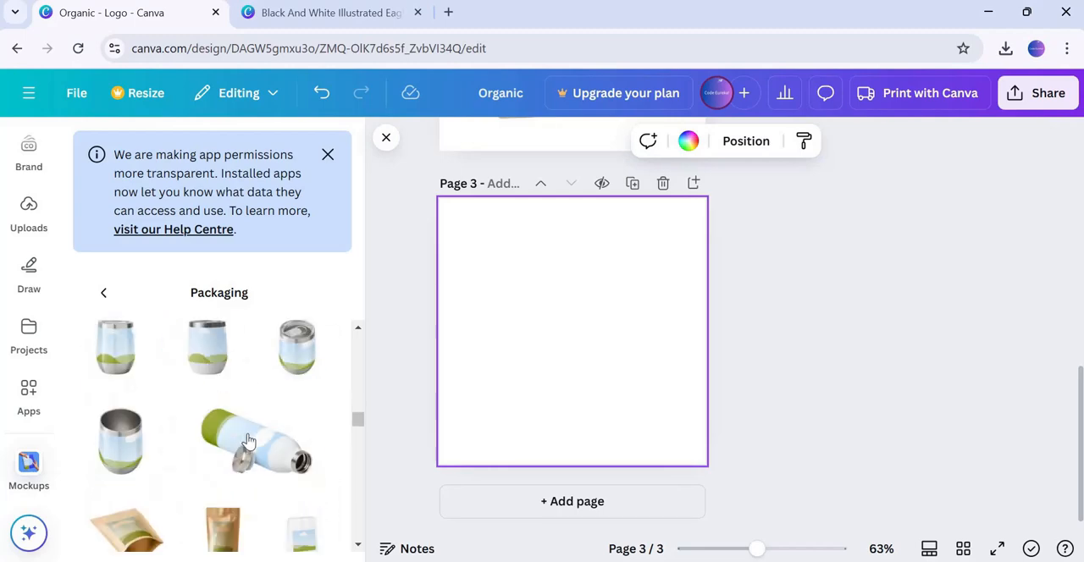
scroll(247, 441, down, 2)
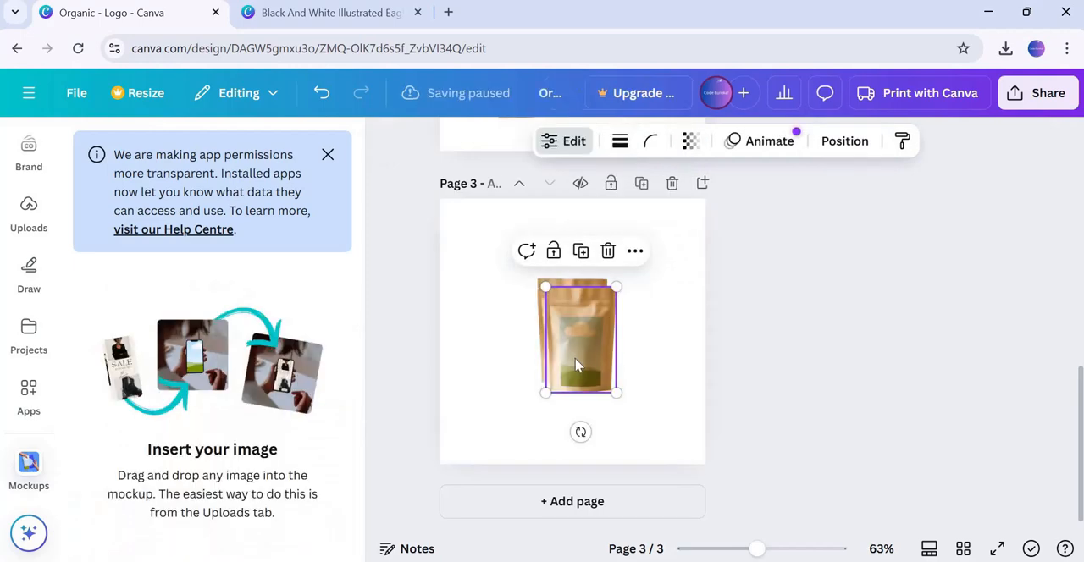
drag(572, 345, 507, 279)
drag(550, 318, 659, 447)
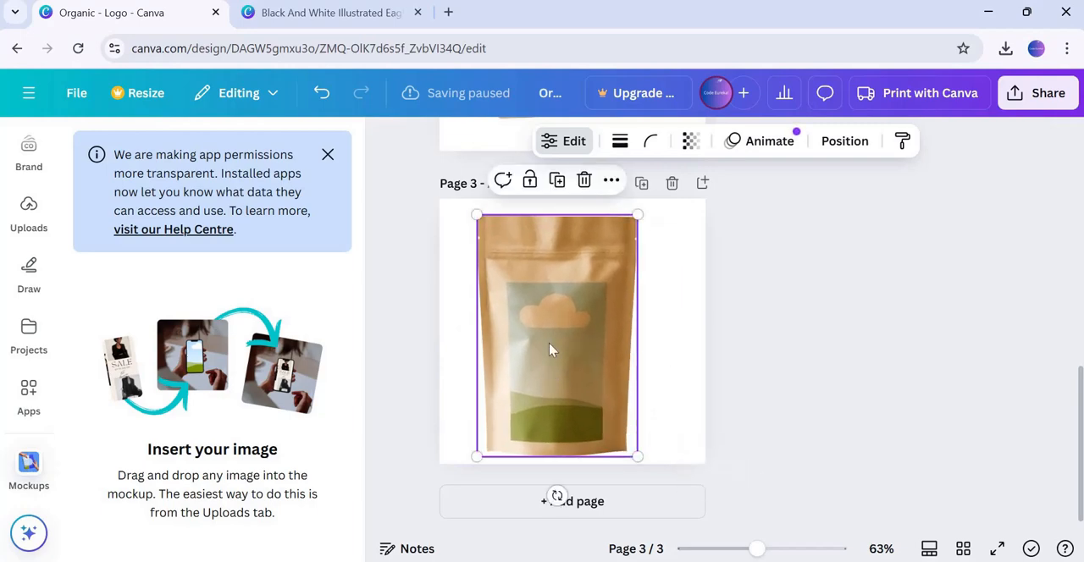
mouse_move(549, 350)
mouse_down()
mouse_move(561, 338)
mouse_move(564, 347)
mouse_up()
click(779, 355)
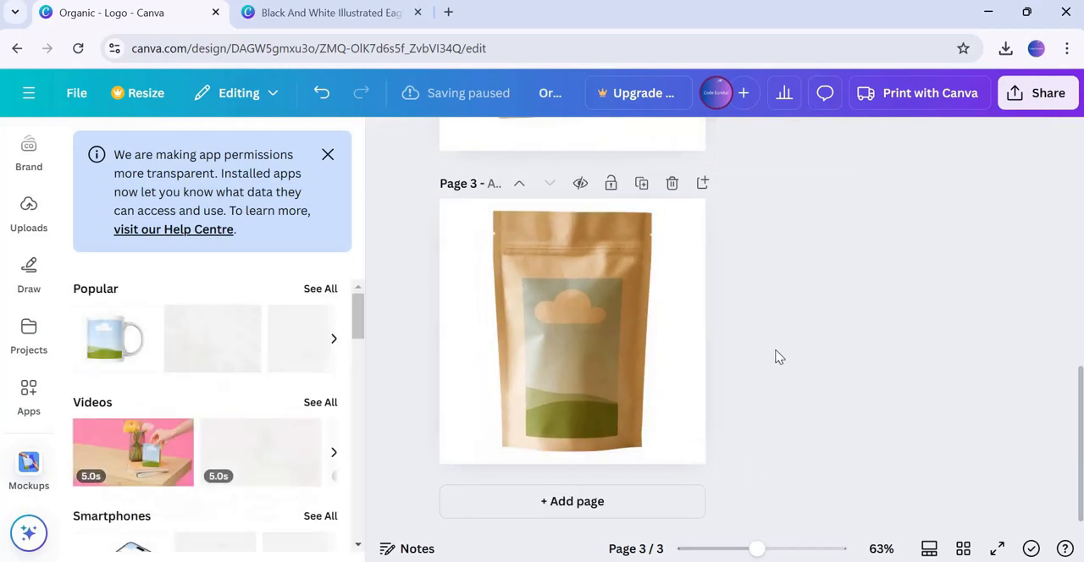
Add a fourth page and open the full set of Packaging mockups again
click(702, 186)
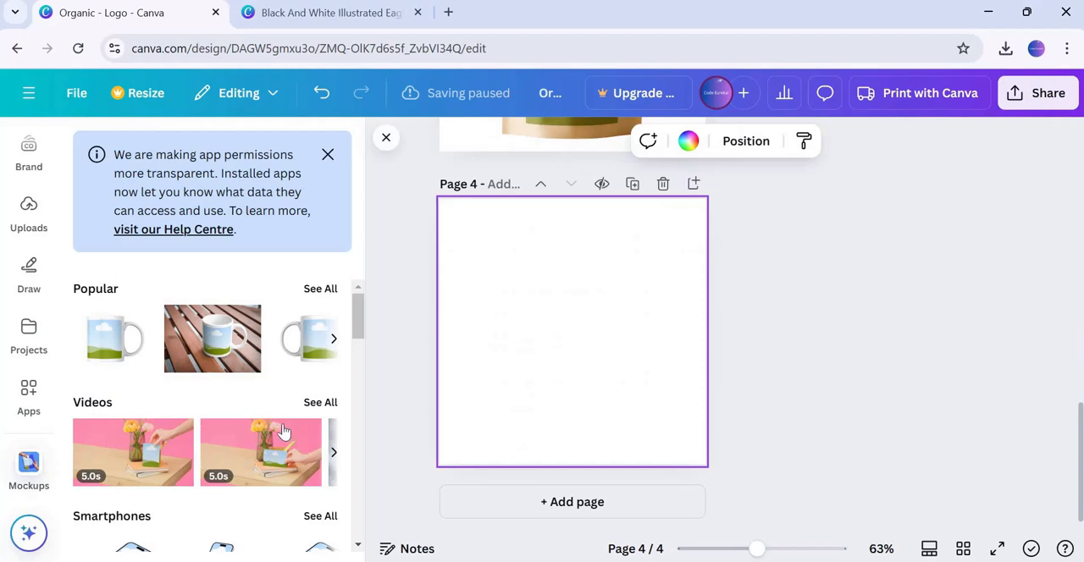
scroll(284, 432, down, 8)
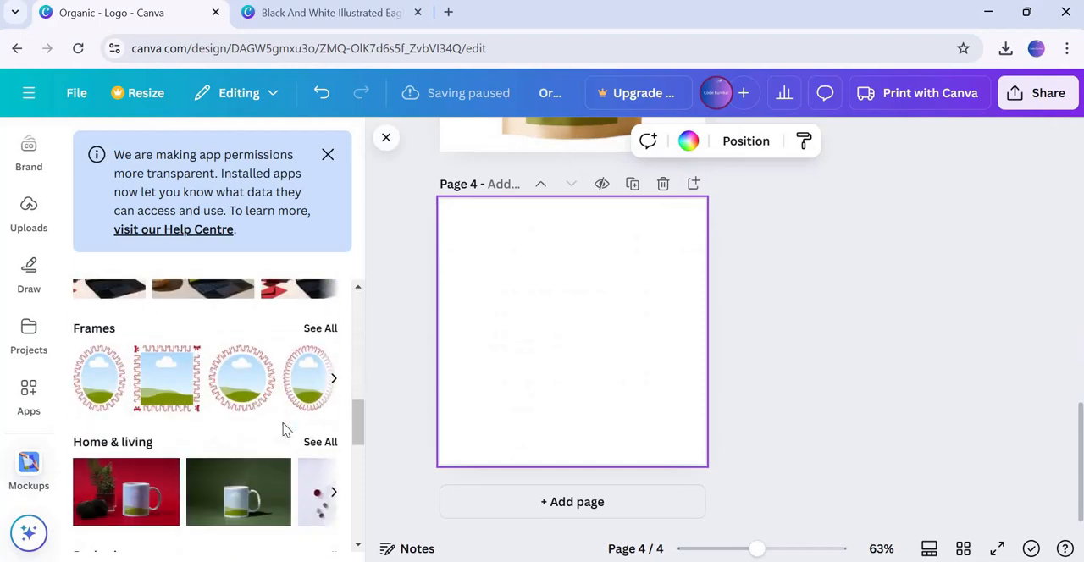
scroll(284, 431, down, 4)
scroll(283, 432, up, 2)
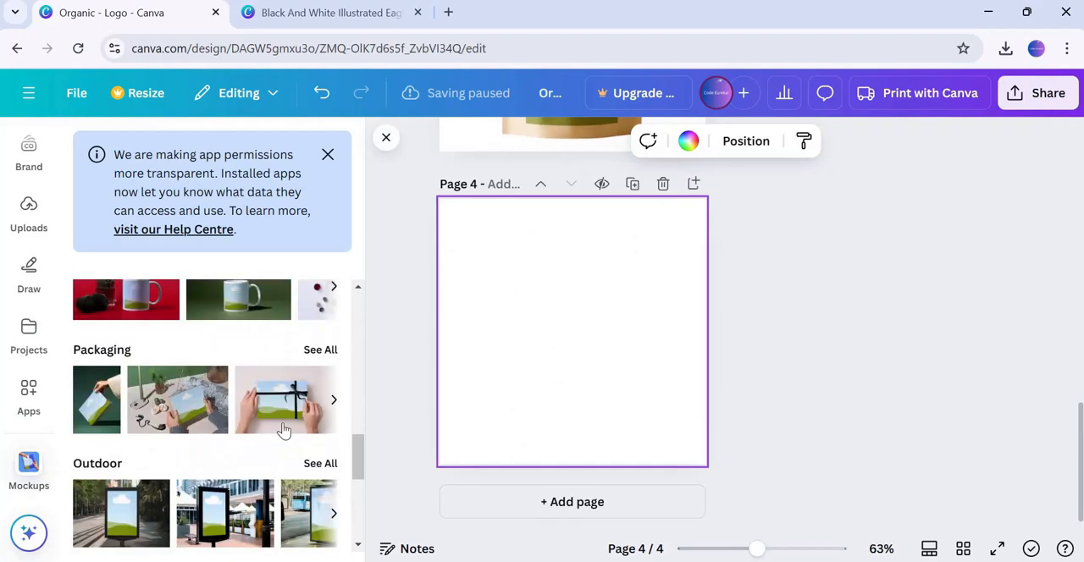
click(318, 350)
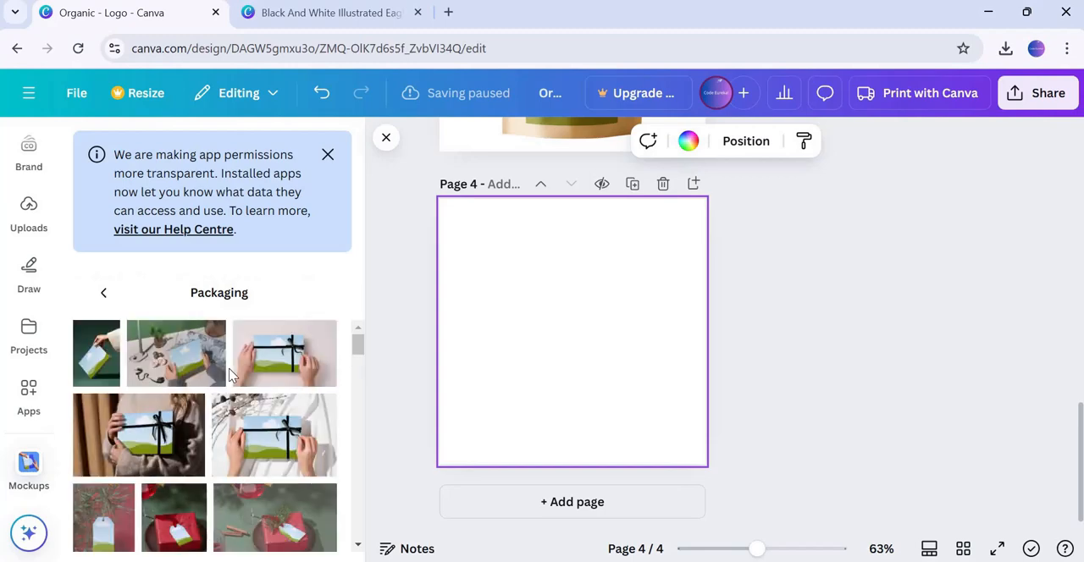
scroll(254, 381, down, 10)
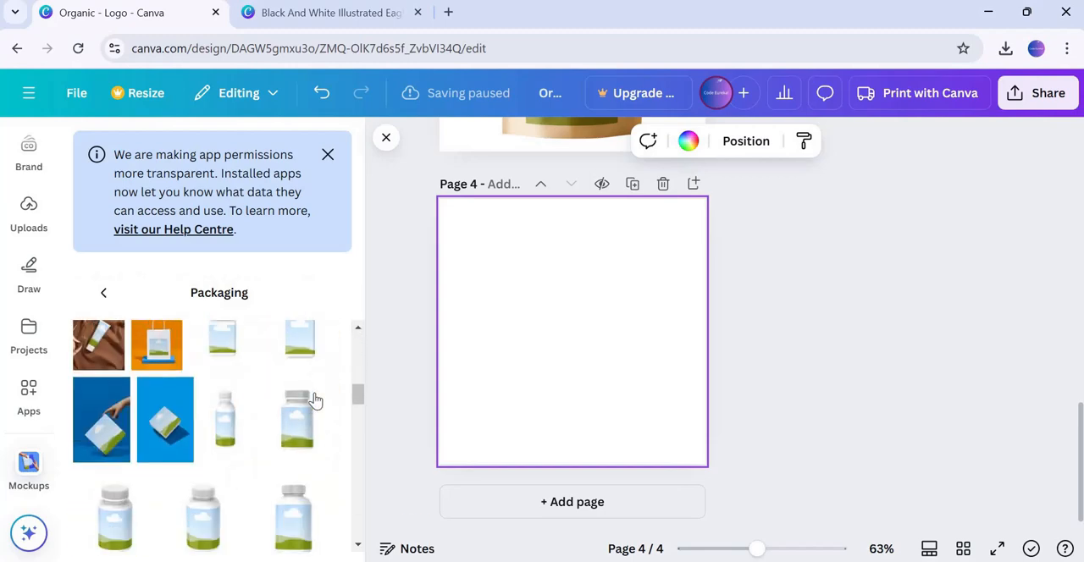
scroll(288, 411, up, 1)
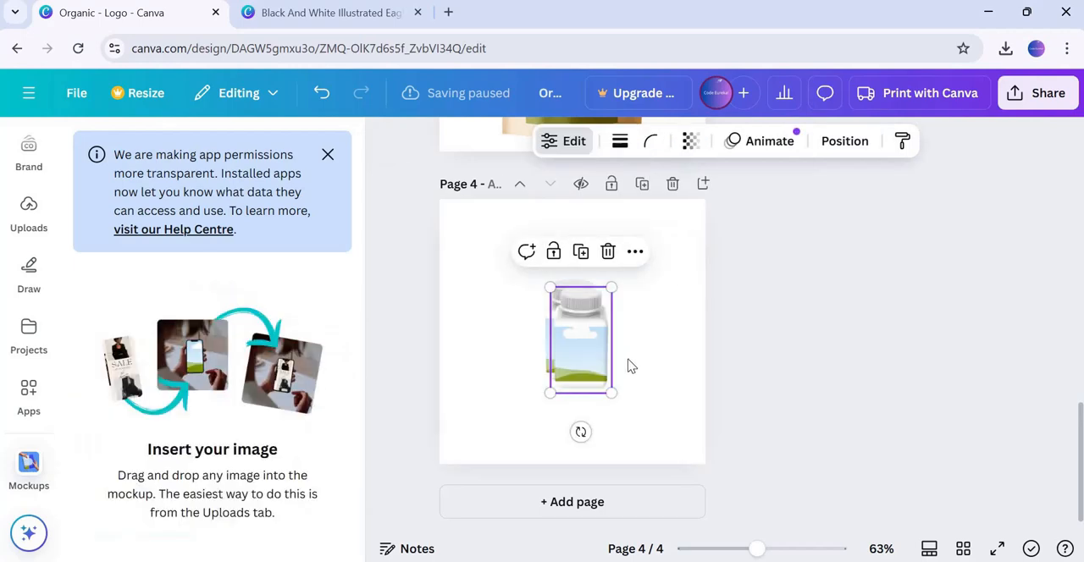
Place the white bottle mockup on page four, enlarge it and centre it on the page
click(640, 366)
click(582, 348)
click(638, 358)
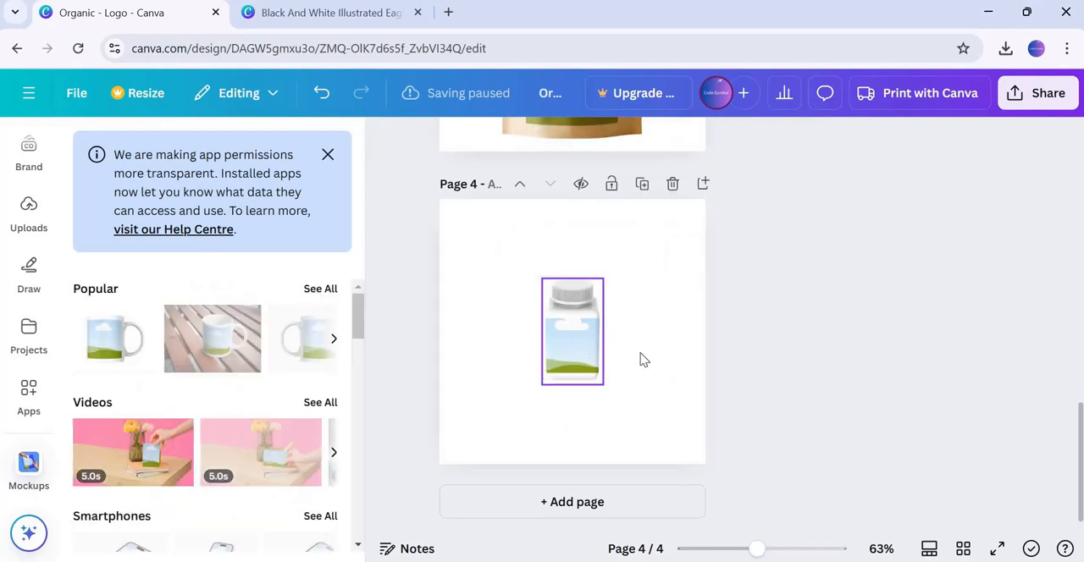
drag(568, 343, 494, 297)
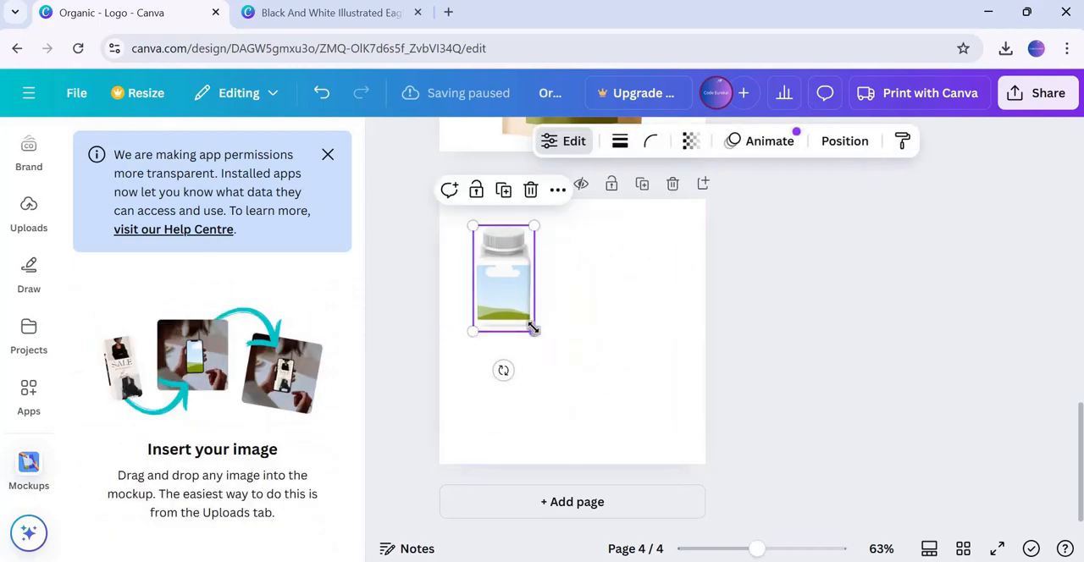
drag(535, 330, 667, 416)
click(651, 404)
drag(542, 353, 577, 352)
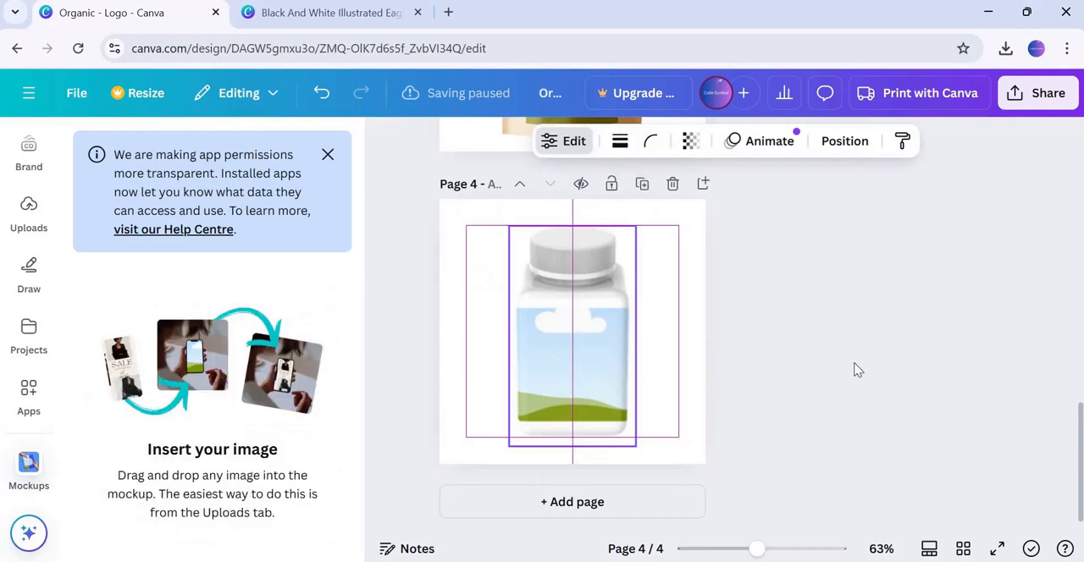
click(855, 364)
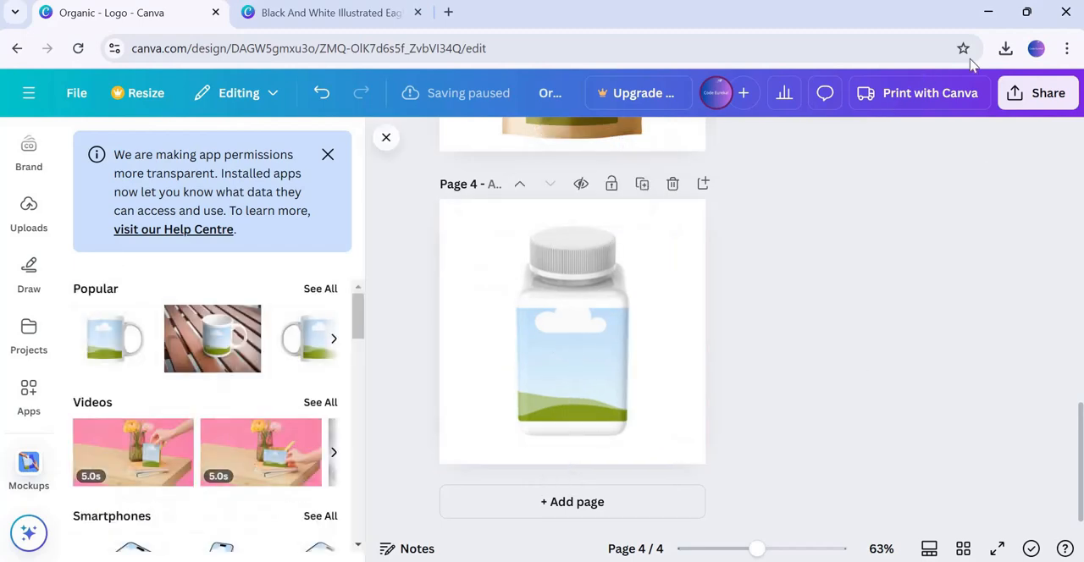
Upload the downloaded logo file Organic (1).jpg from the Downloads folder to the uploads
click(1005, 50)
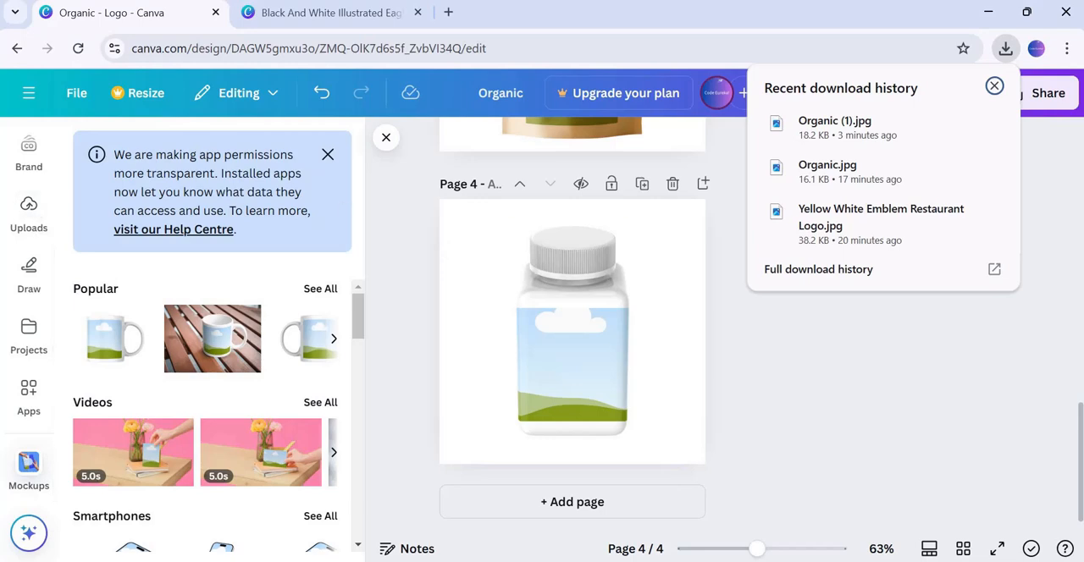
click(31, 209)
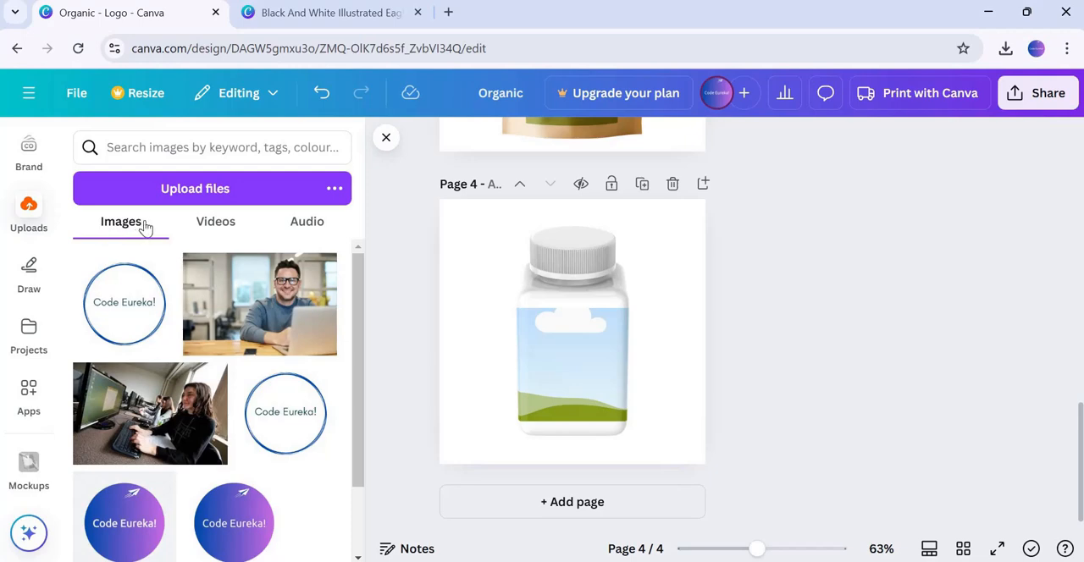
click(196, 192)
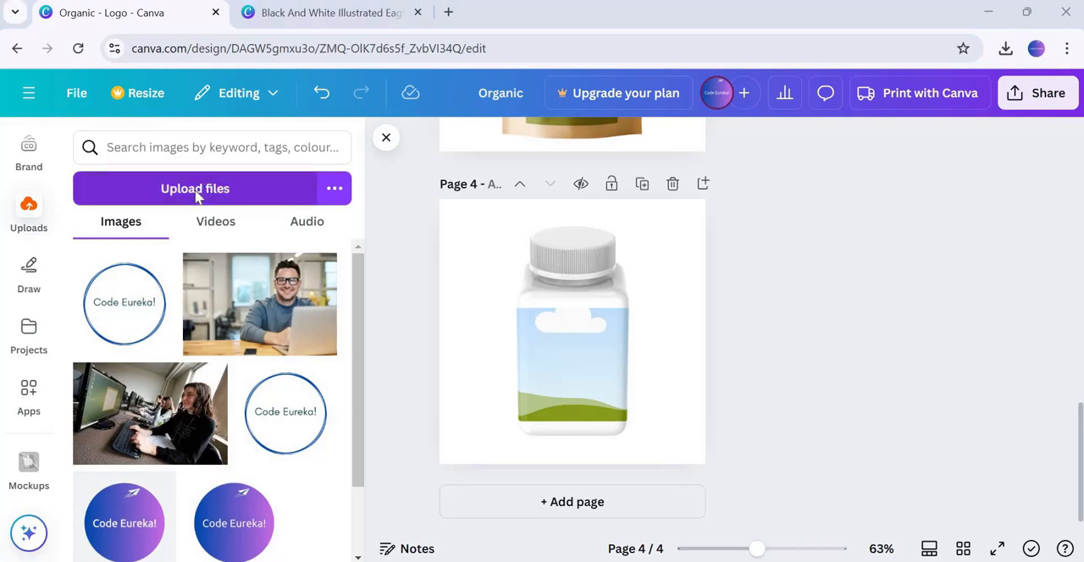
scroll(102, 218, down, 3)
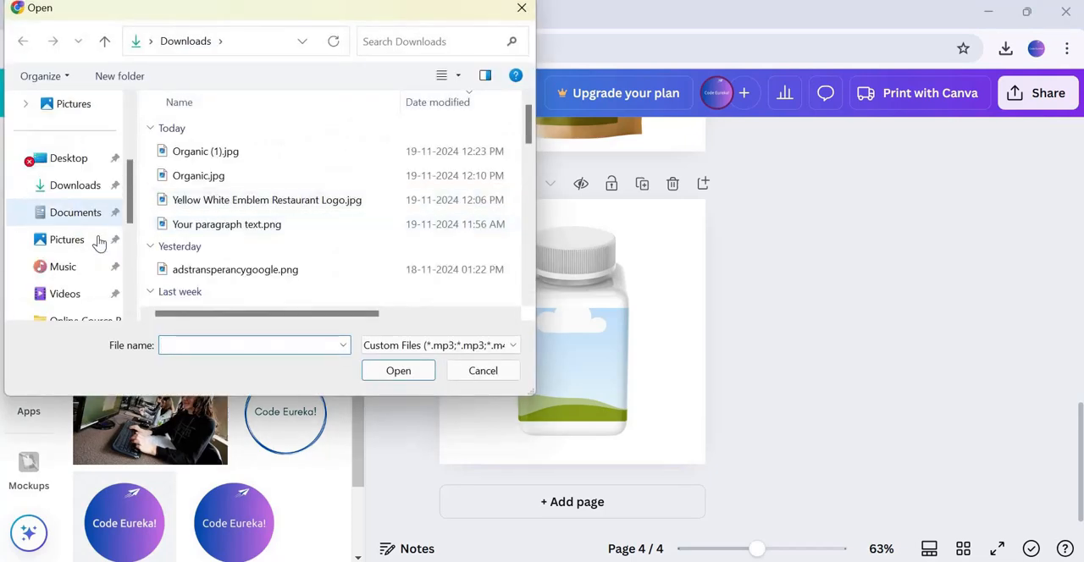
click(71, 187)
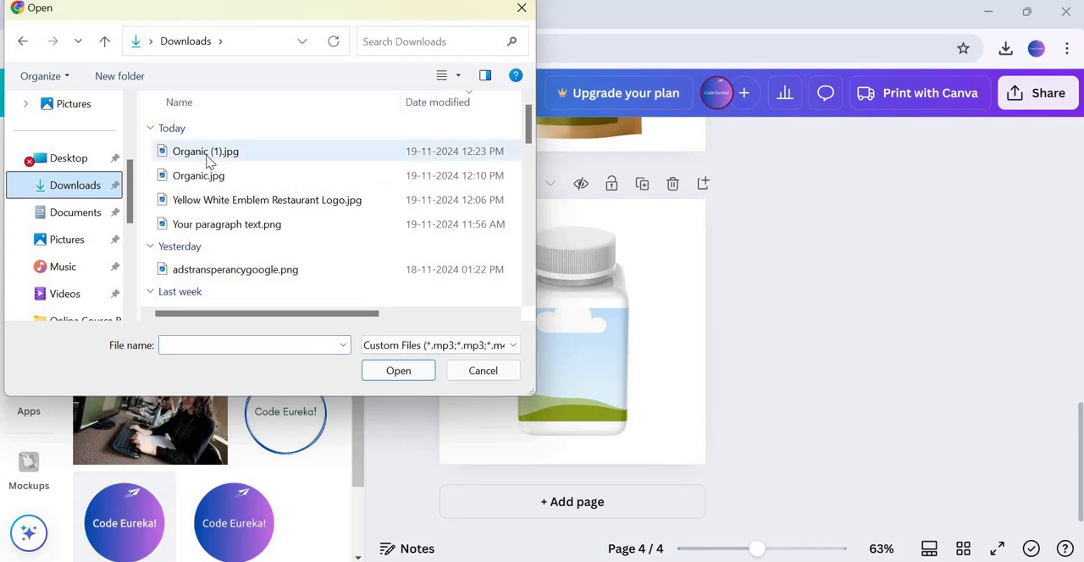
double_click(210, 152)
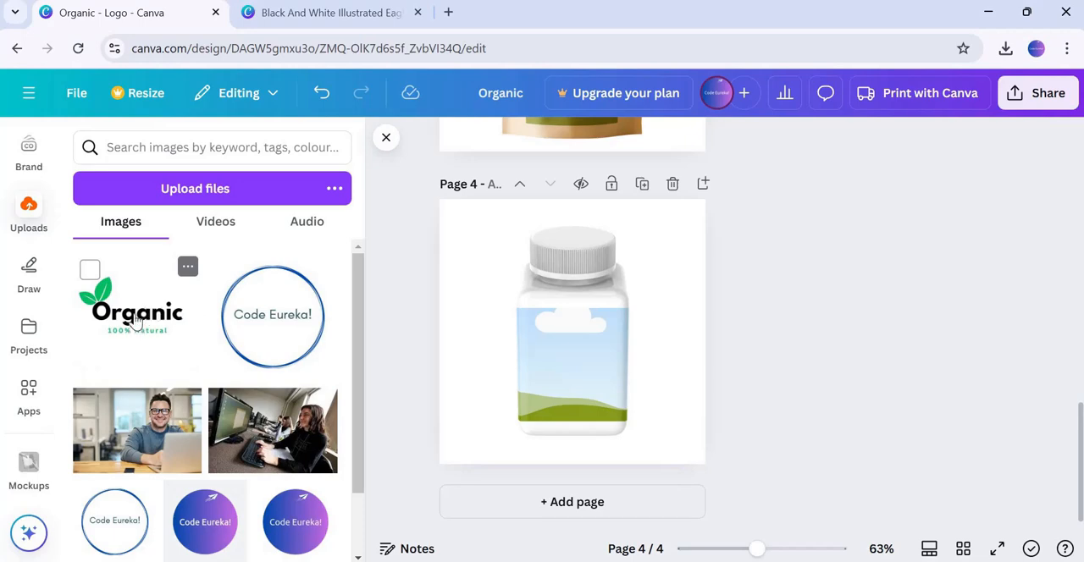
Drop the uploaded Organic logo into the bottle mockup on page four and the pouch mockup on page three
drag(135, 318, 574, 344)
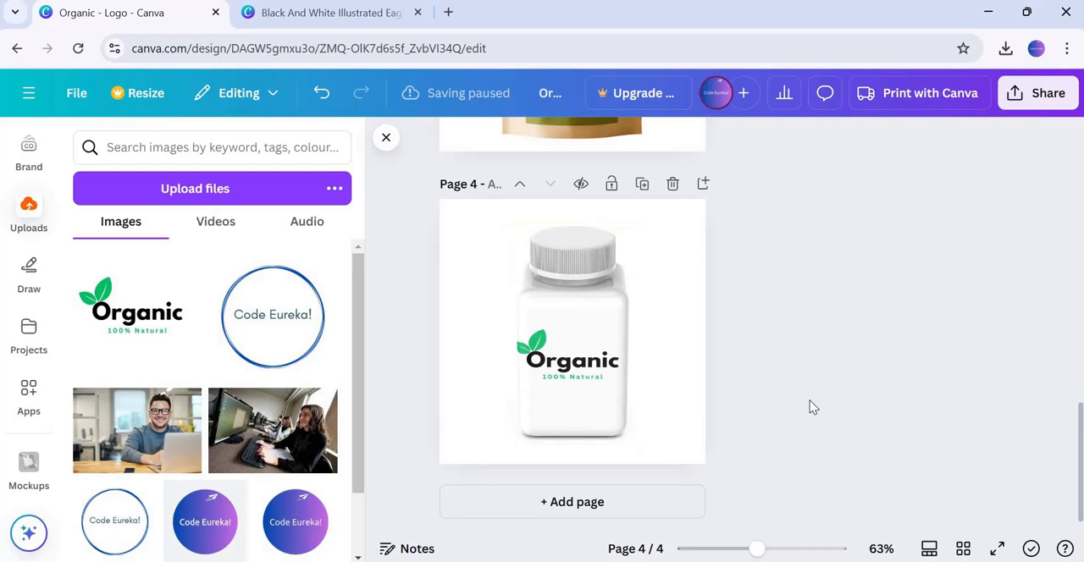
scroll(684, 392, up, 3)
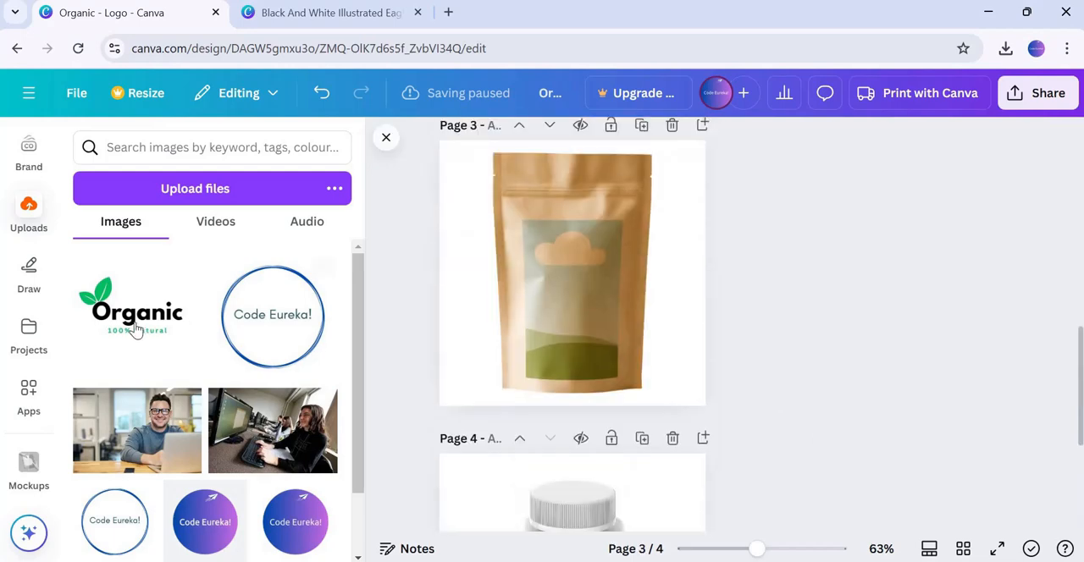
drag(576, 315, 575, 314)
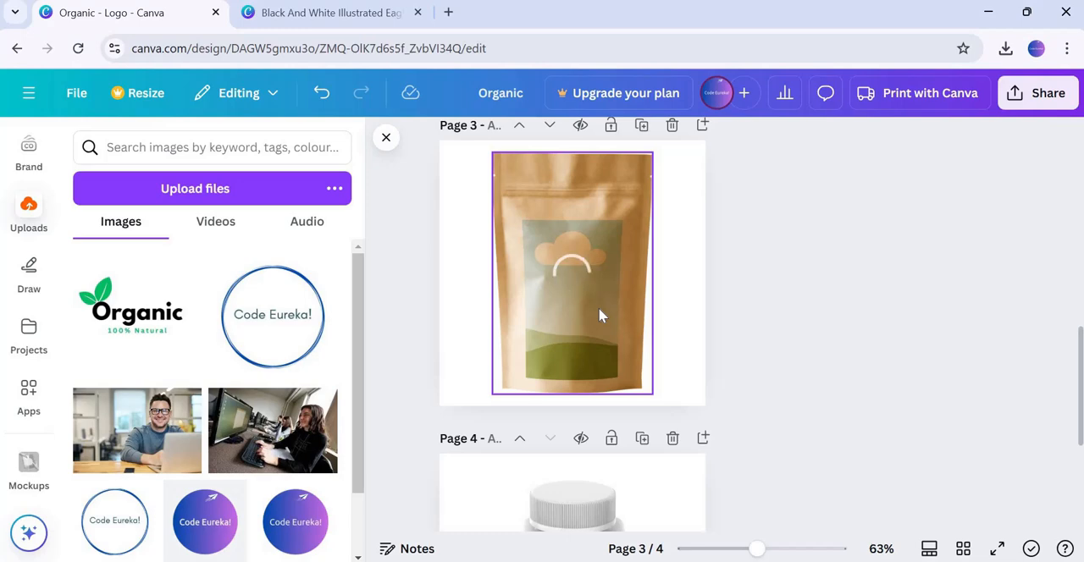
Drop the Organic logo into the paper bag mockup on page two
scroll(740, 341, up, 5)
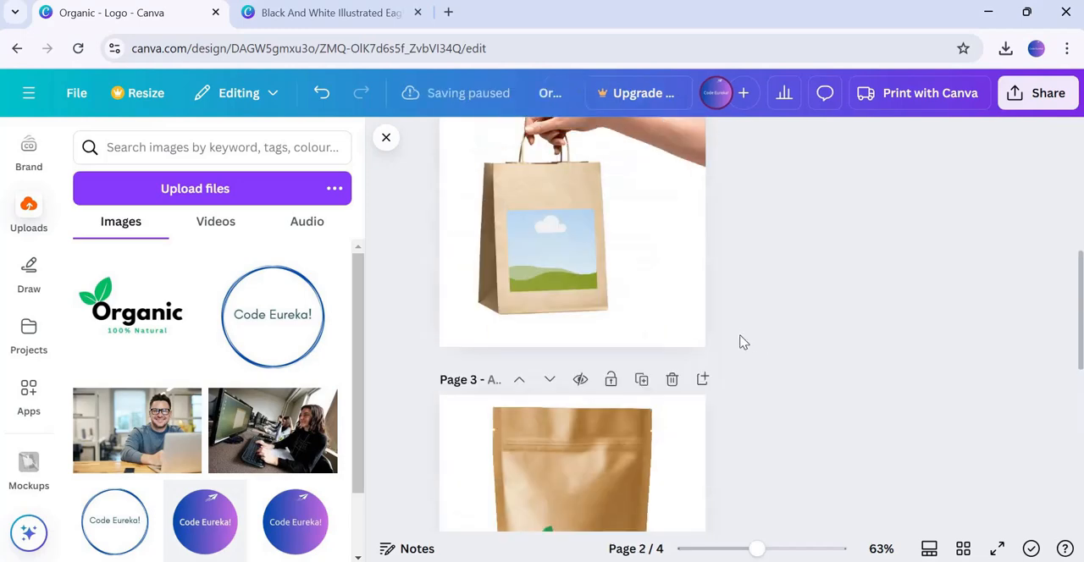
drag(377, 382, 561, 415)
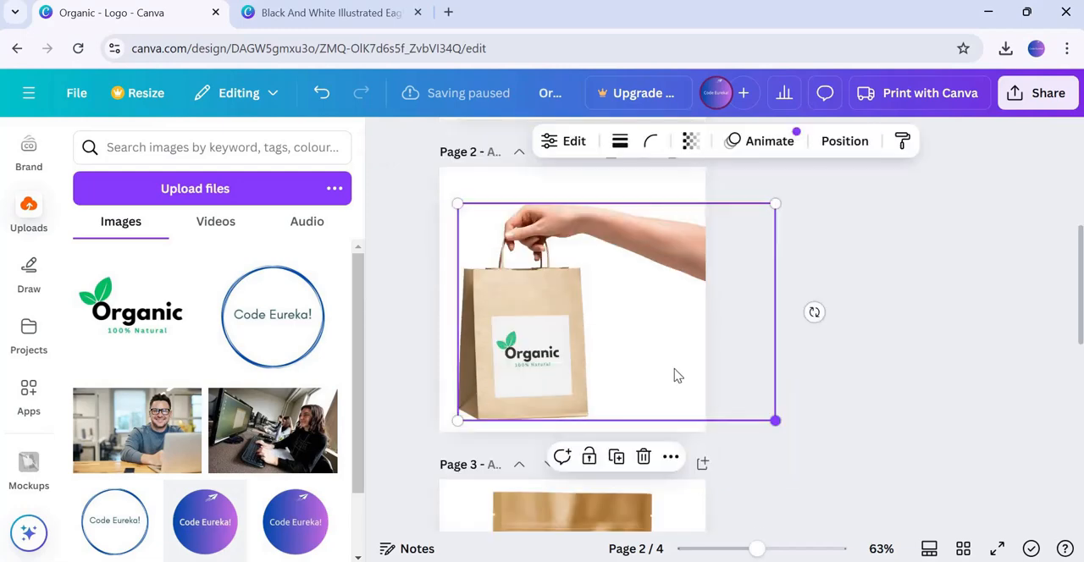
click(853, 383)
Scroll through the pages to review the logo on each mockup
scroll(807, 381, down, 2)
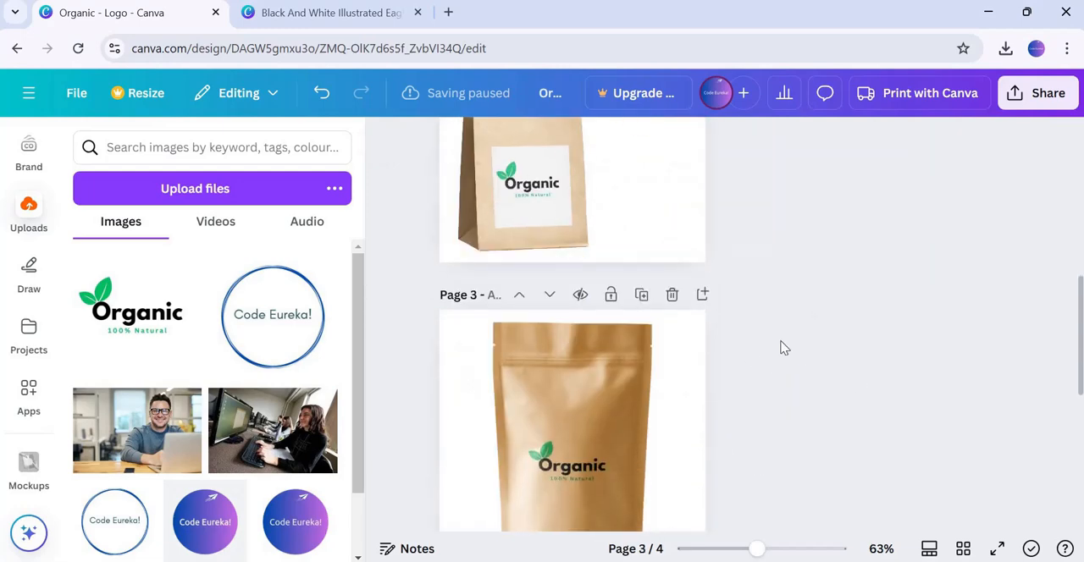
scroll(779, 345, down, 3)
scroll(780, 344, down, 3)
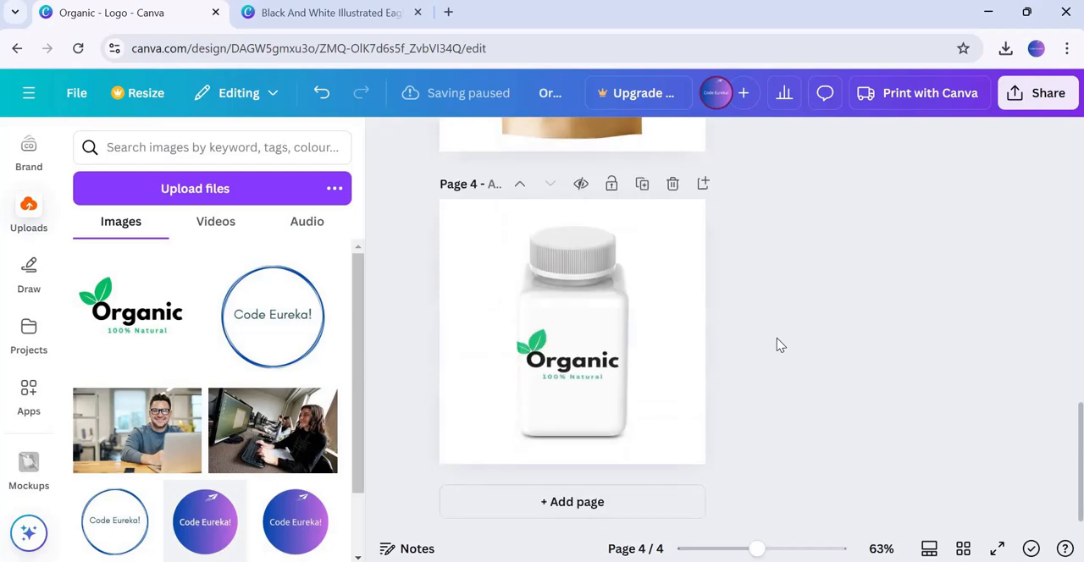
scroll(780, 343, up, 5)
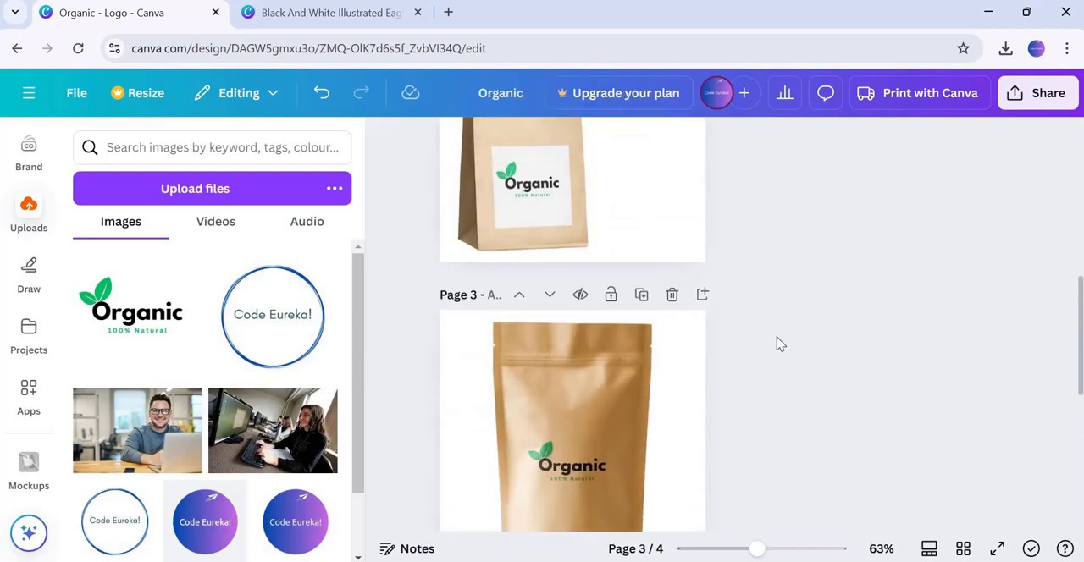
Download the mockup design pages as JPG images
scroll(780, 344, down, 1)
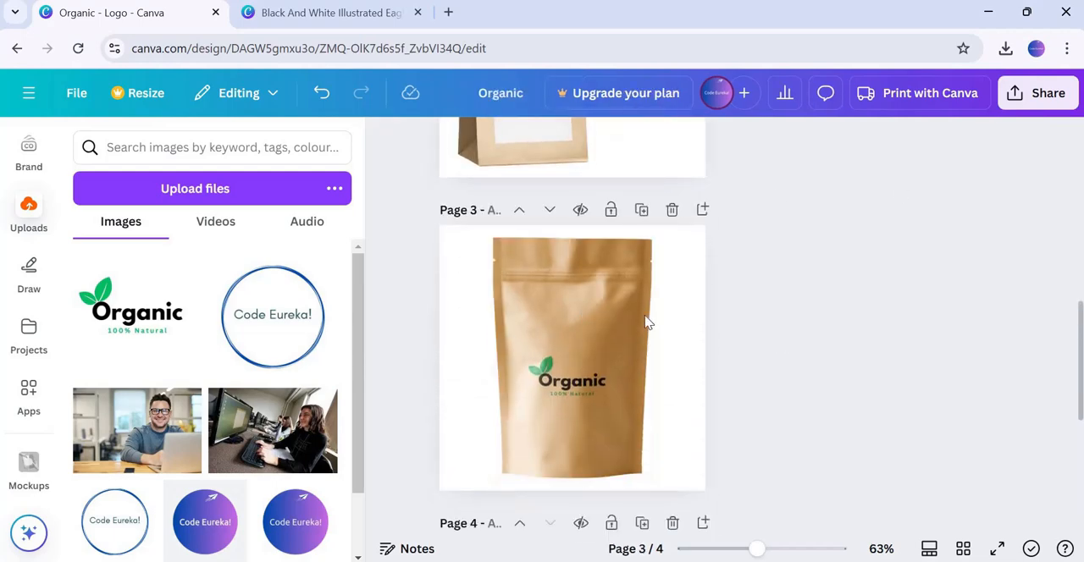
click(1045, 100)
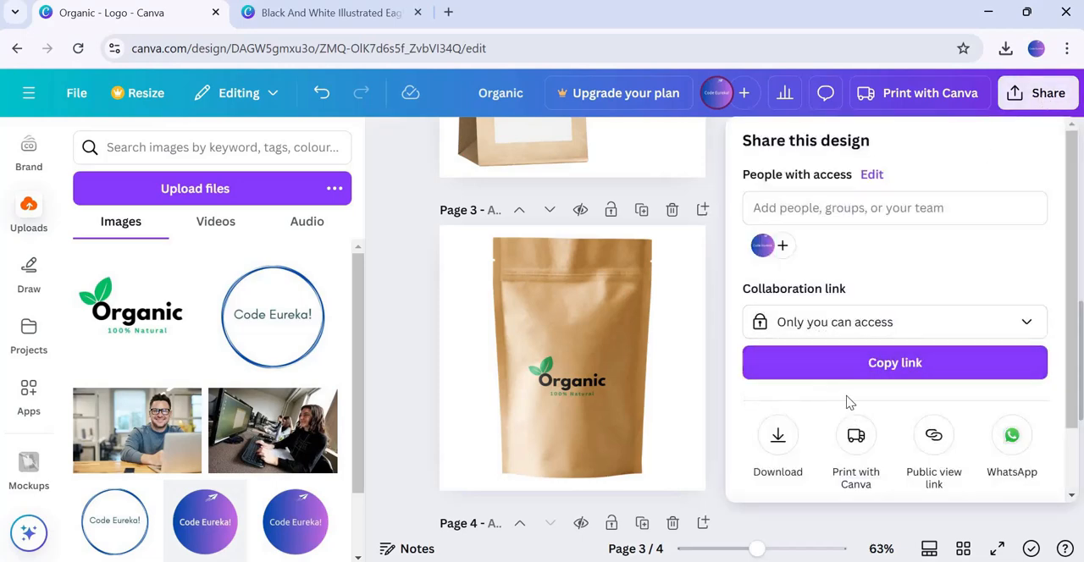
click(777, 440)
click(801, 213)
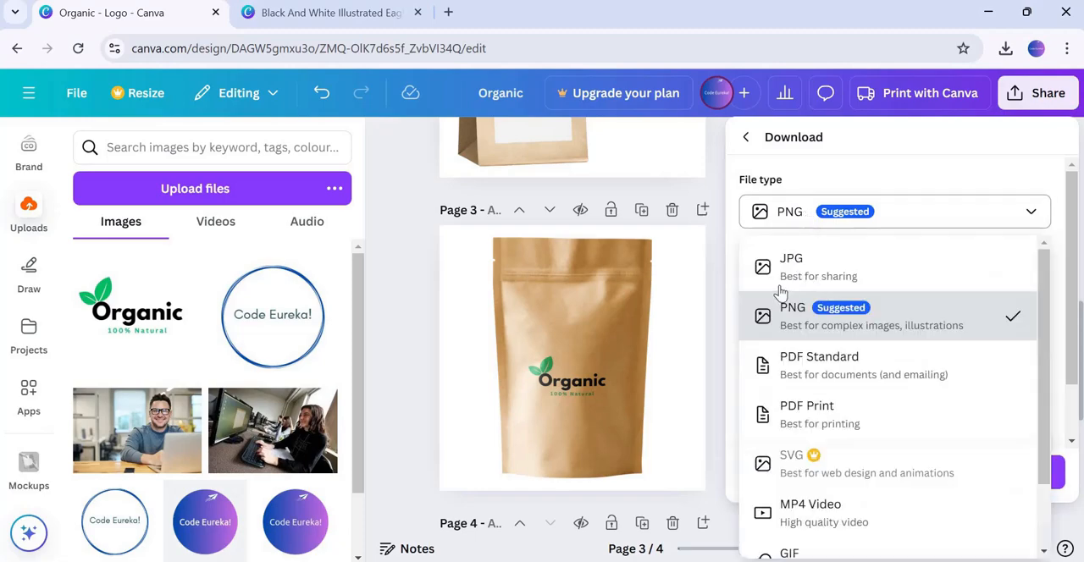
click(794, 267)
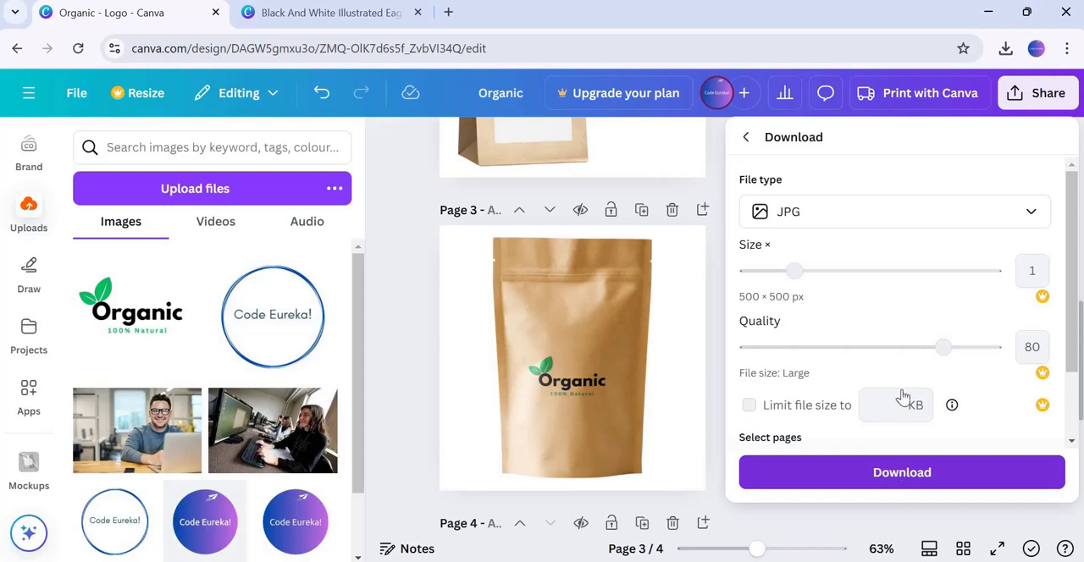
click(914, 481)
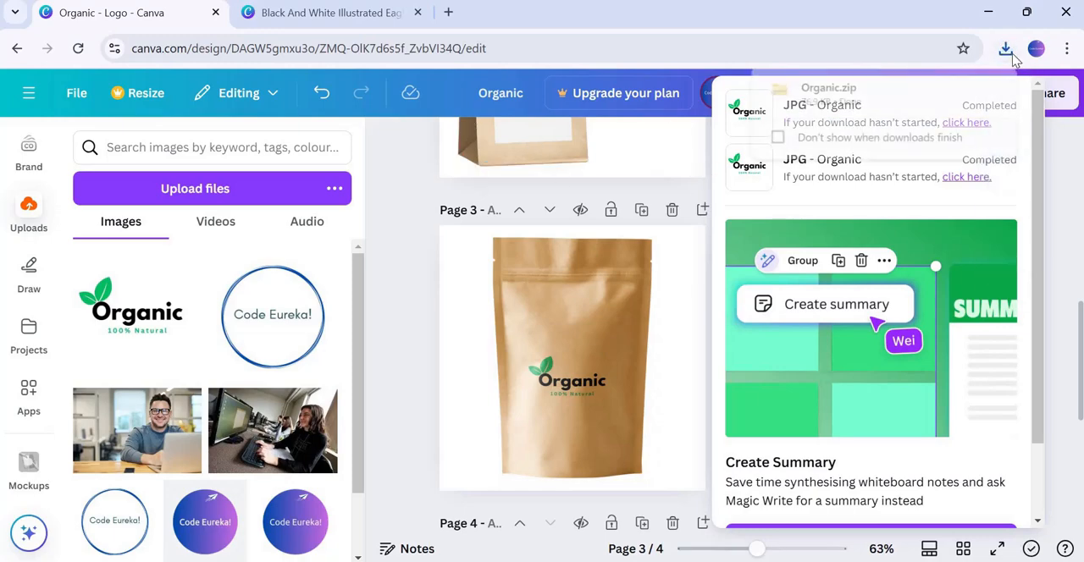
click(377, 254)
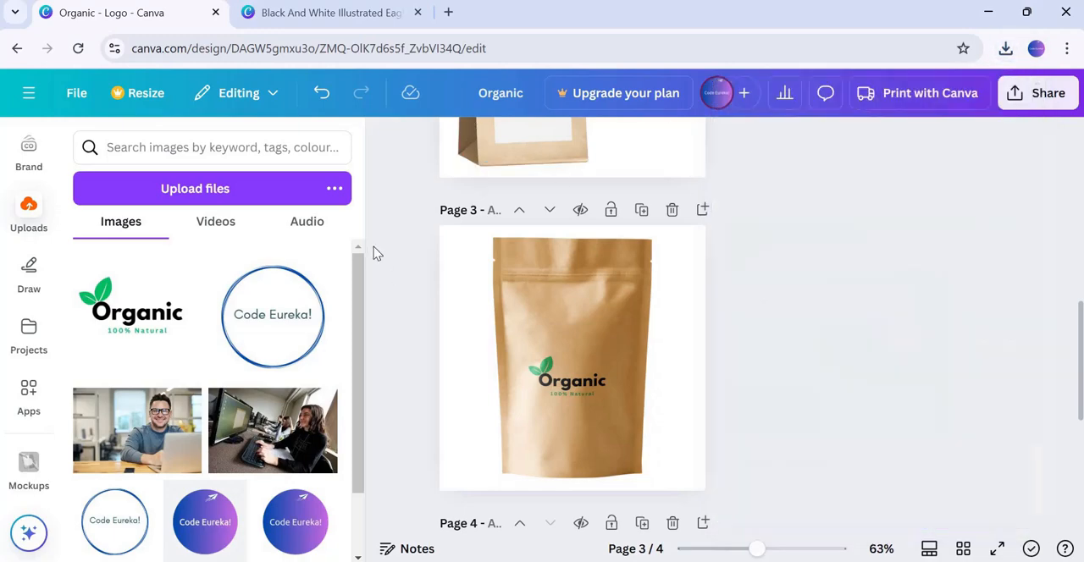